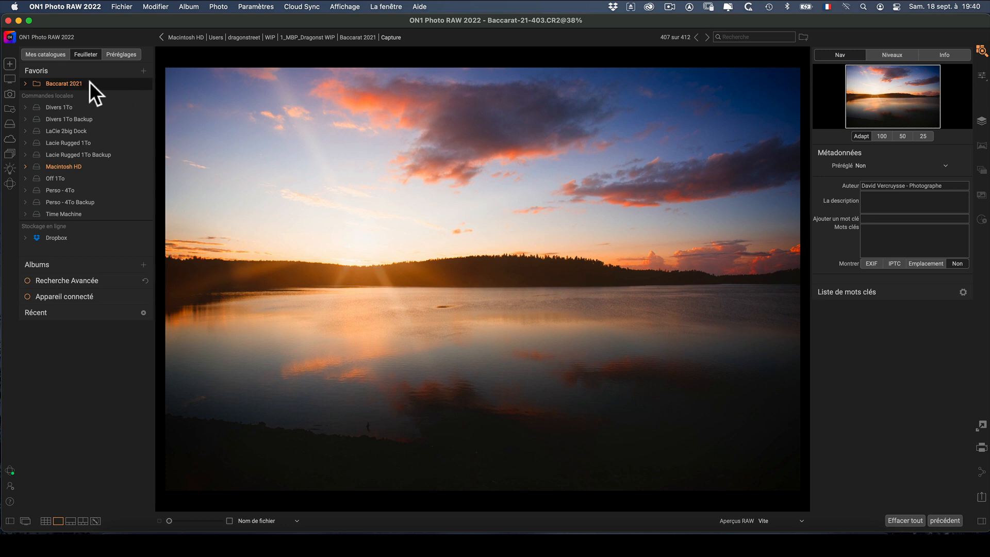
# Expand Macintosh HD to view the folder hierarchy down to Baccarat 2021, and collapse the WIP folder and the drive again.
pyautogui.click(25, 165)
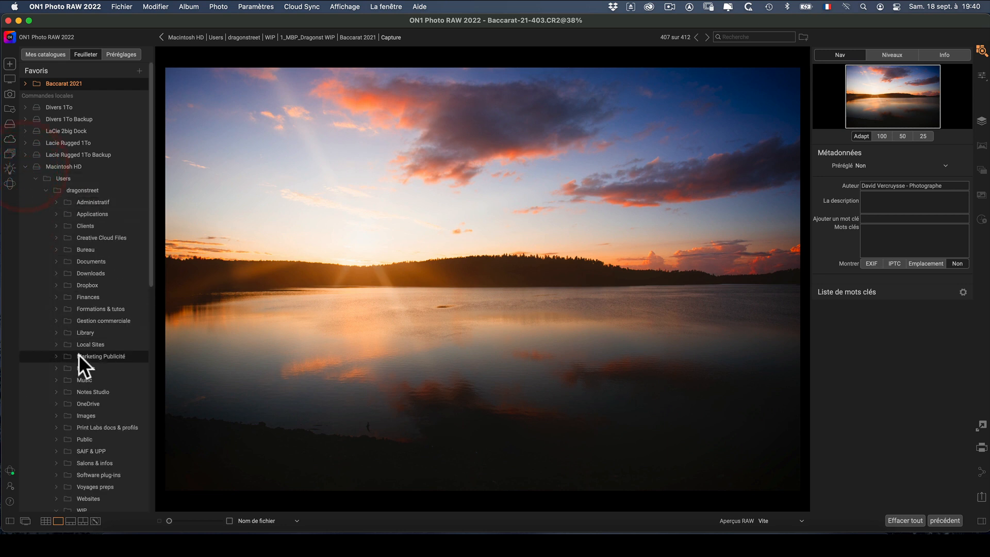
pyautogui.scroll(-5, 144, 264)
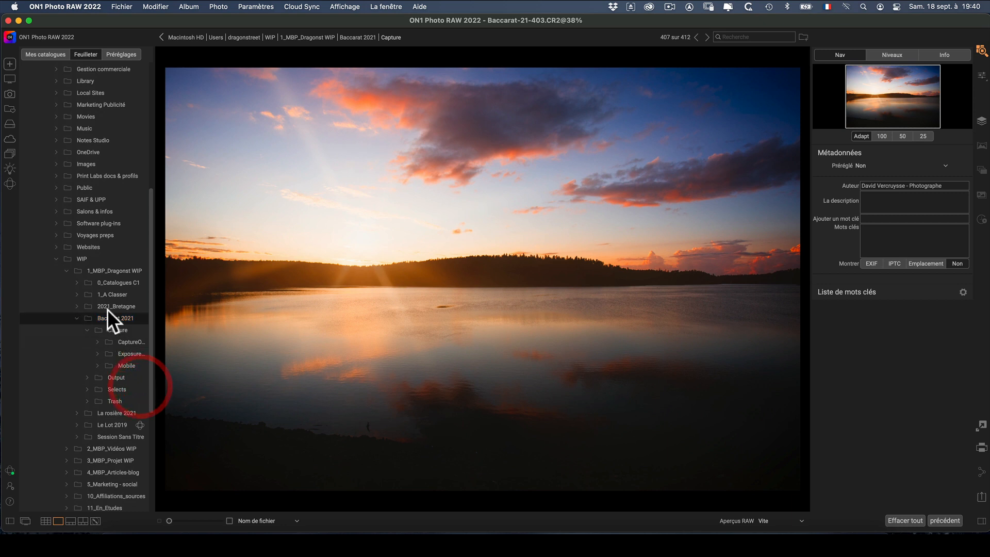
pyautogui.click(57, 259)
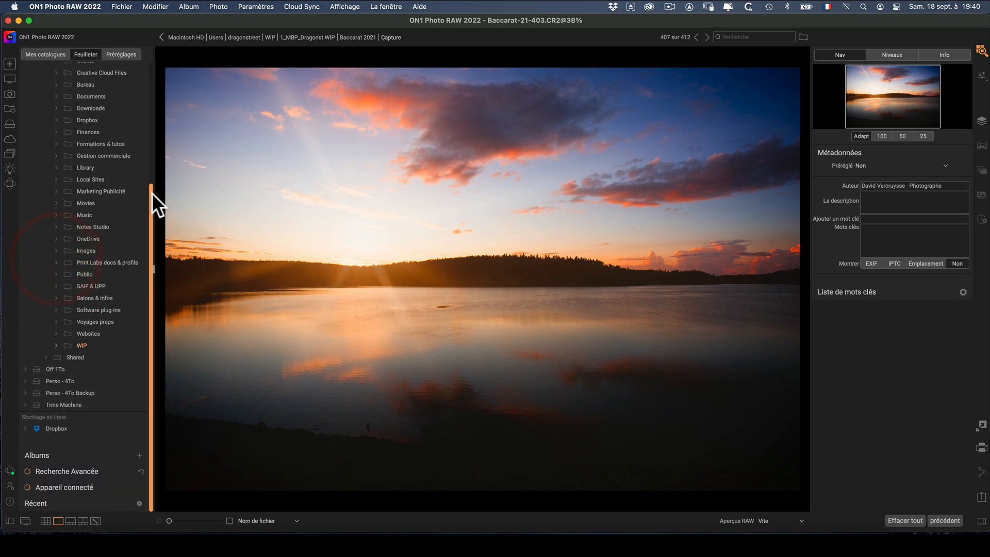
pyautogui.moveTo(149, 189); pyautogui.dragTo(155, 31)
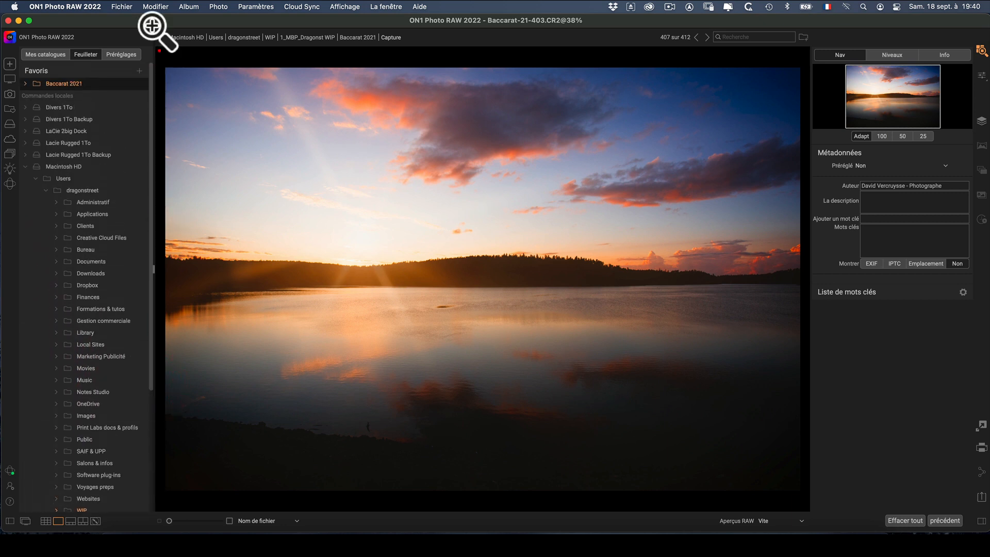
pyautogui.click(25, 166)
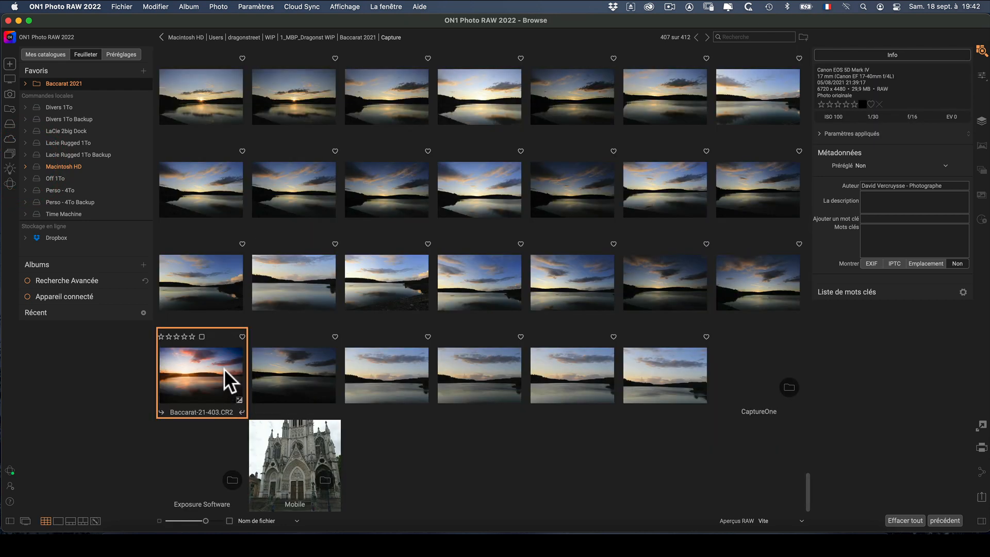
# Open the thumbnail view options for Baccarat-21-403.CR2, preview the Petit thumbnail size, and restore Normal.
pyautogui.rightClick(224, 369)
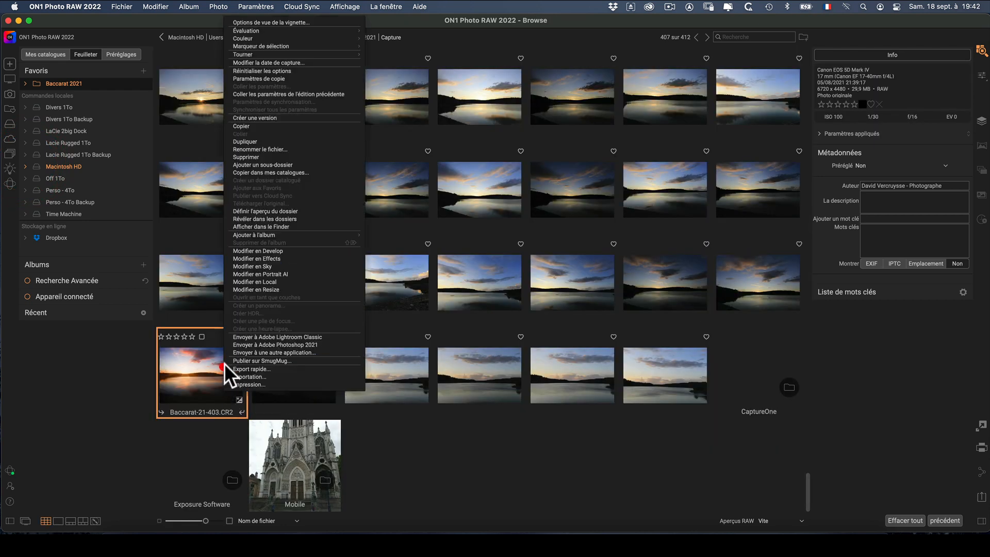
pyautogui.click(274, 22)
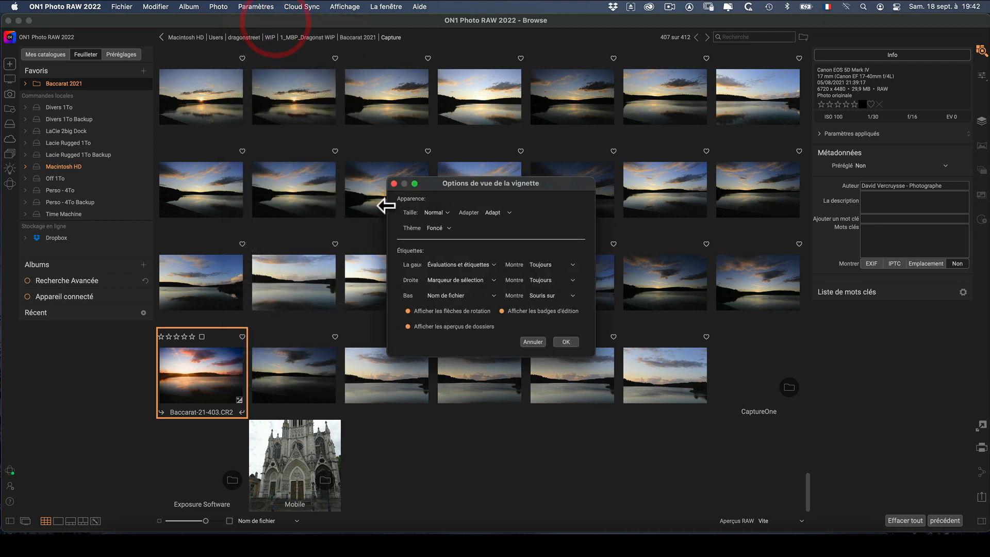
pyautogui.click(443, 212)
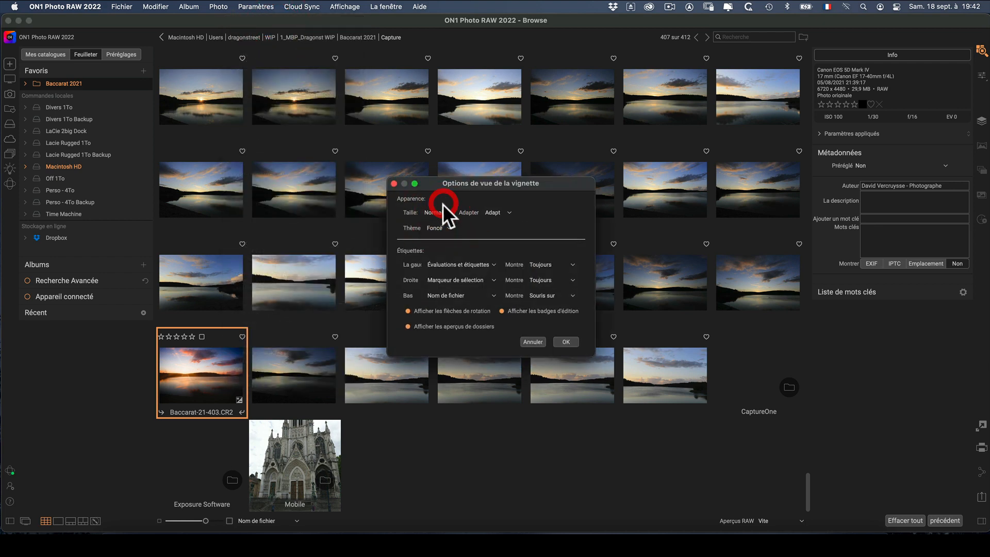
pyautogui.click(445, 221)
pyautogui.click(445, 211)
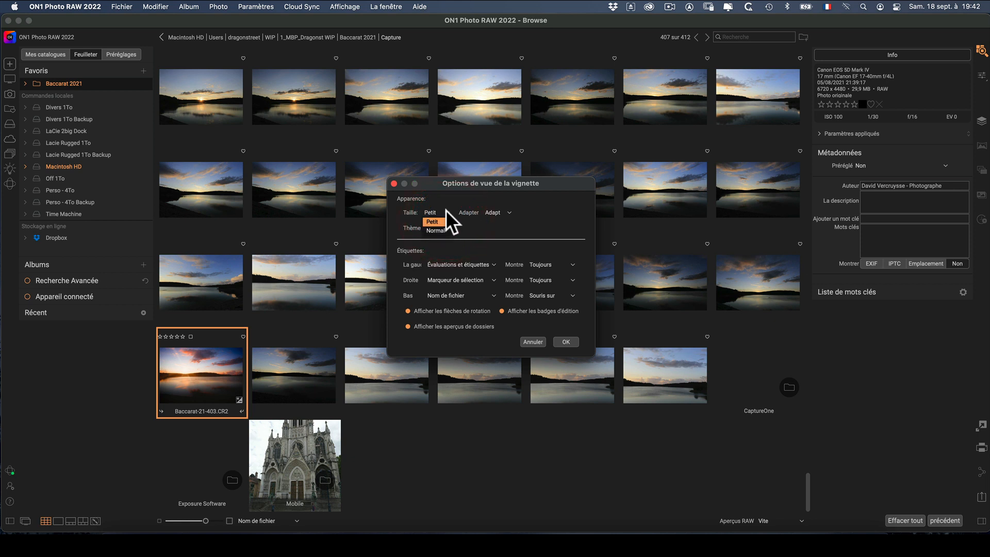
pyautogui.click(443, 220)
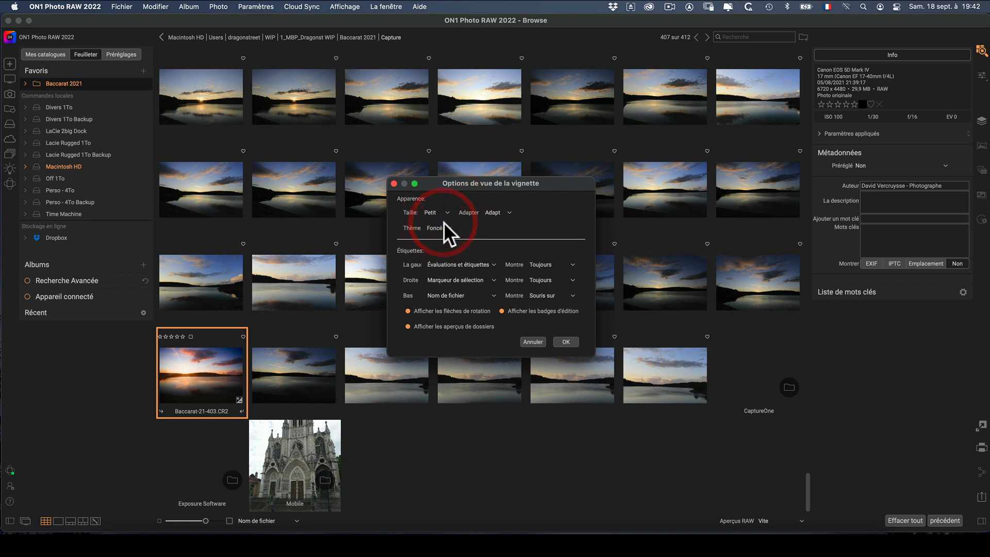
pyautogui.click(443, 229)
# Preview the Remplir fit for the thumbnails and set the fit back to Adapt.
pyautogui.click(494, 213)
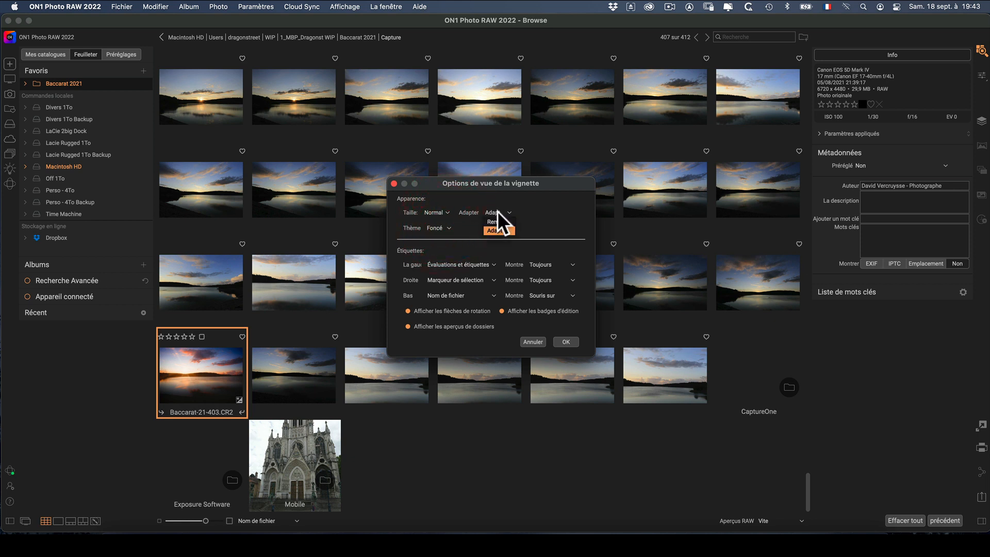
pyautogui.click(508, 219)
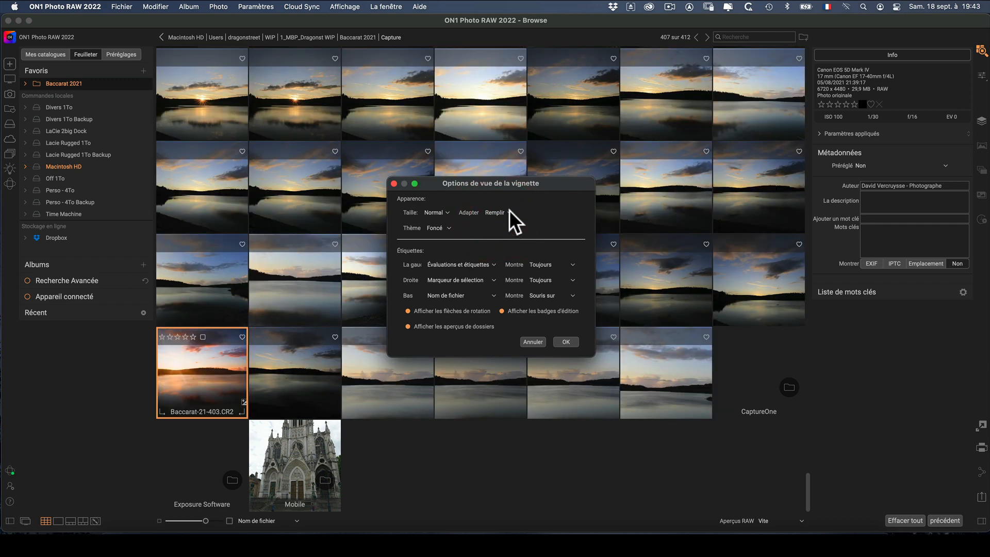
pyautogui.click(509, 210)
pyautogui.click(501, 229)
# Preview the light thumbnail theme and set the theme back to Foncé.
pyautogui.click(445, 229)
pyautogui.click(444, 235)
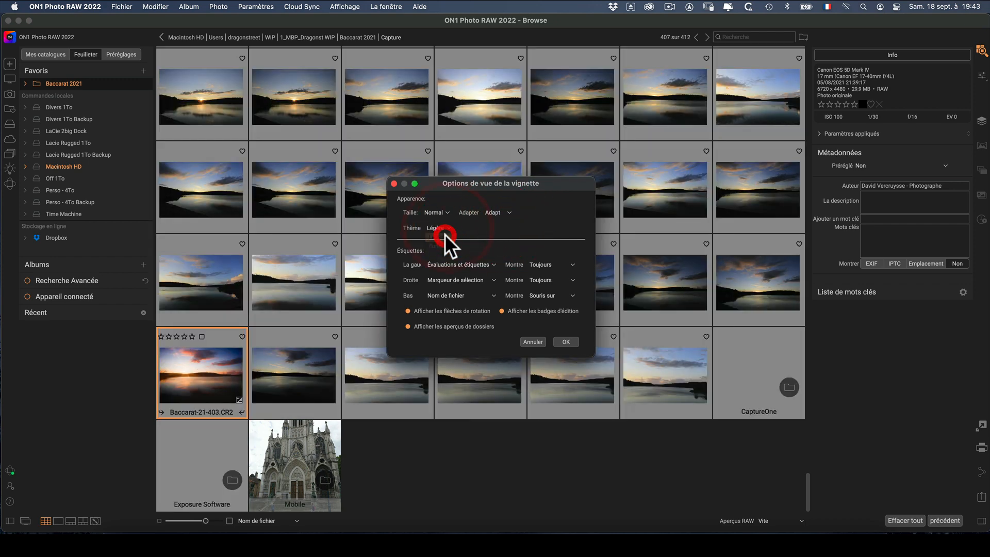
pyautogui.click(445, 231)
pyautogui.click(438, 243)
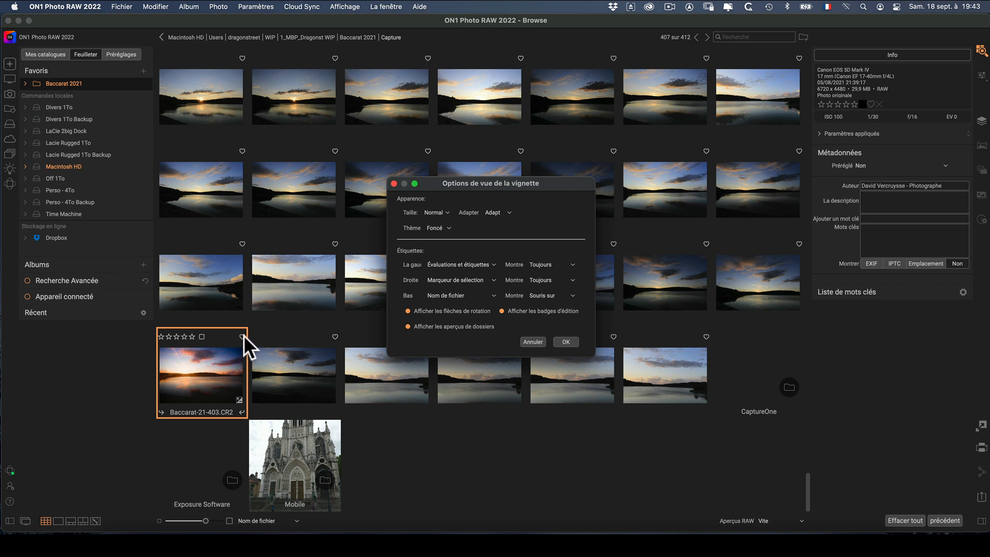
# Try Droits d'auteur and Non as the thumbnails' bottom label, and set it back to Nom de fichier.
pyautogui.click(464, 294)
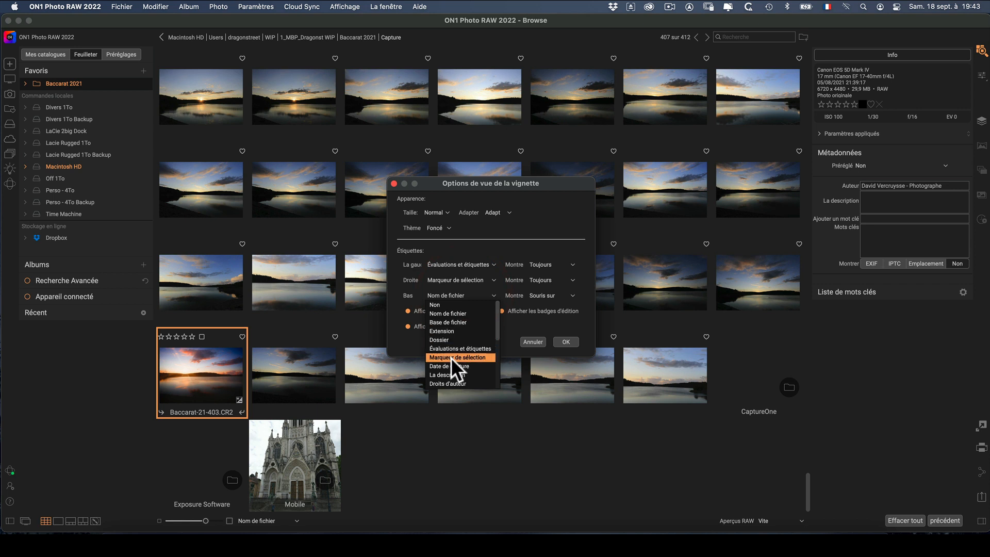
pyautogui.click(448, 382)
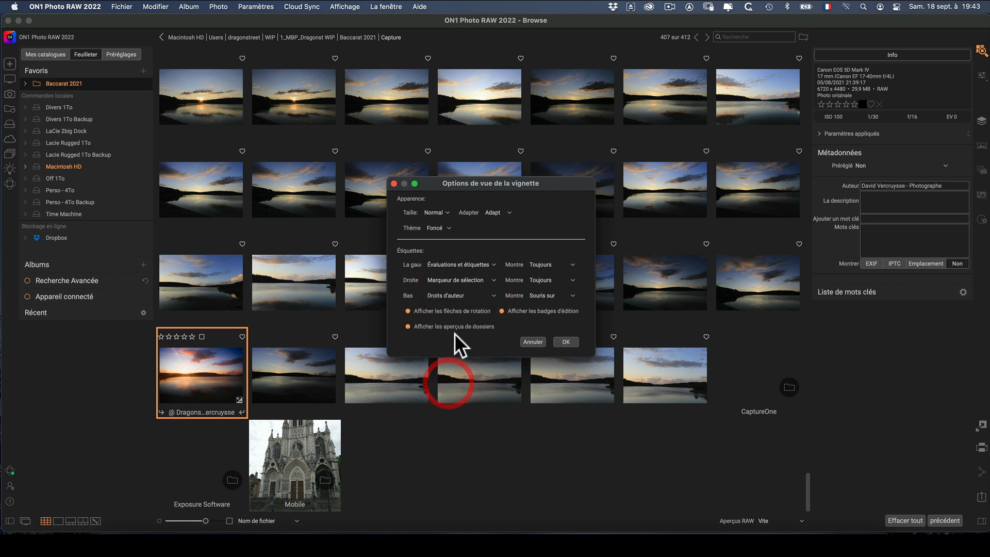
pyautogui.click(455, 295)
pyautogui.click(453, 303)
pyautogui.click(456, 293)
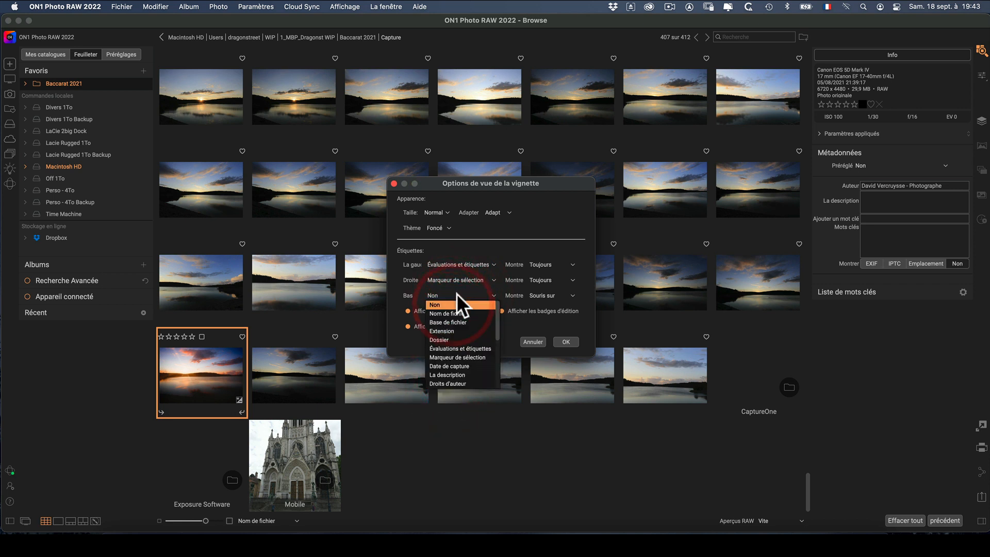
pyautogui.click(460, 311)
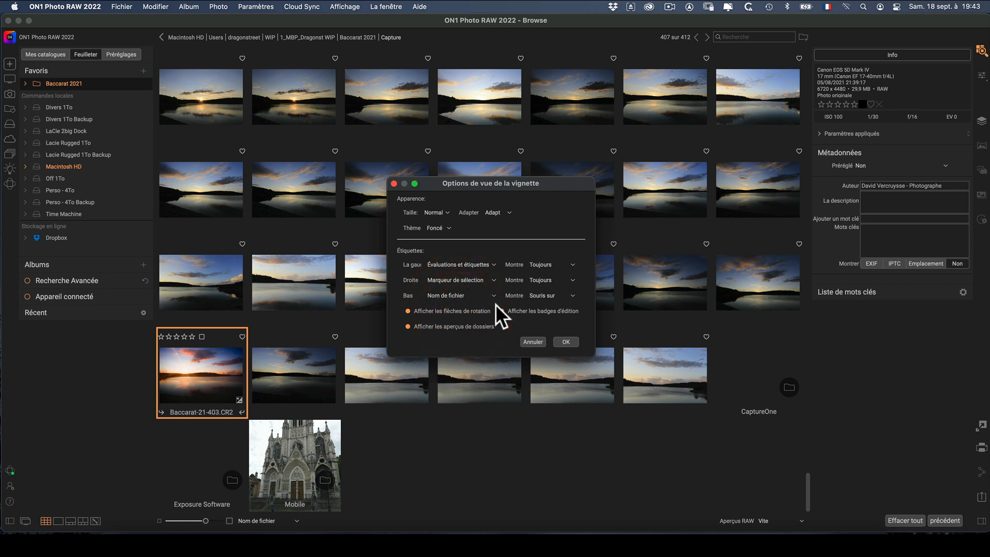
# Review the left label's display choices and the rotation arrow and edit badge options, and accept the thumbnail view options.
pyautogui.click(567, 264)
pyautogui.click(572, 257)
pyautogui.click(408, 310)
pyautogui.click(501, 311)
pyautogui.click(564, 340)
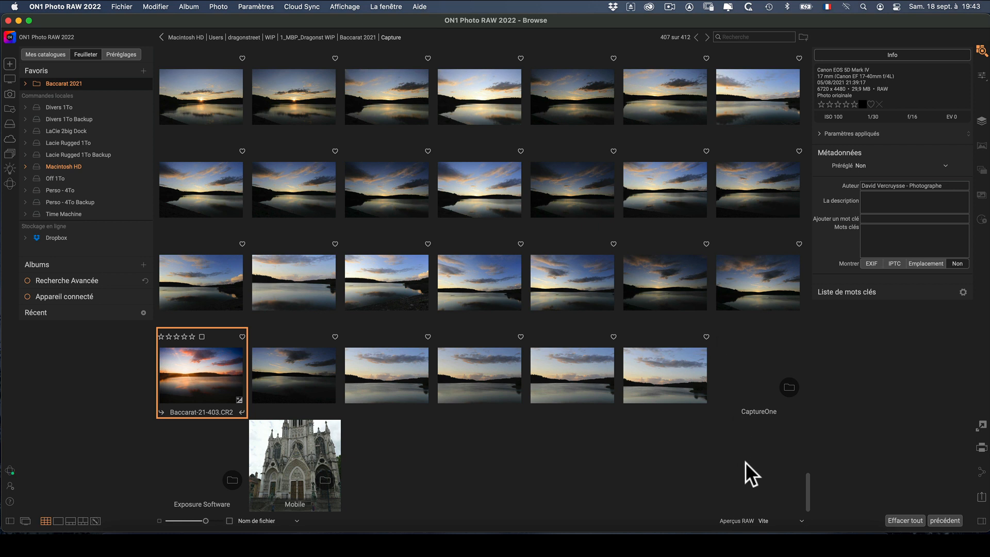
# Examine the available RAW preview modes and keep Vite.
pyautogui.click(766, 518)
pyautogui.click(773, 501)
pyautogui.moveTo(805, 478); pyautogui.dragTo(807, 479)
pyautogui.click(243, 441)
# Open the preferences, review the Général settings and the Système memory, cache and performance settings, and accept them.
pyautogui.click(124, 6)
pyautogui.moveTo(55, 2)
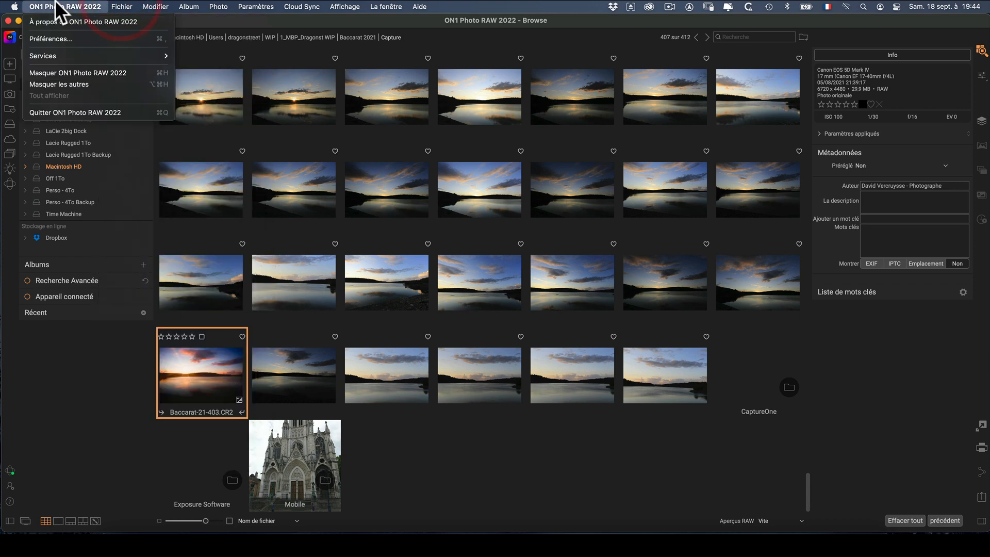
pyautogui.click(53, 37)
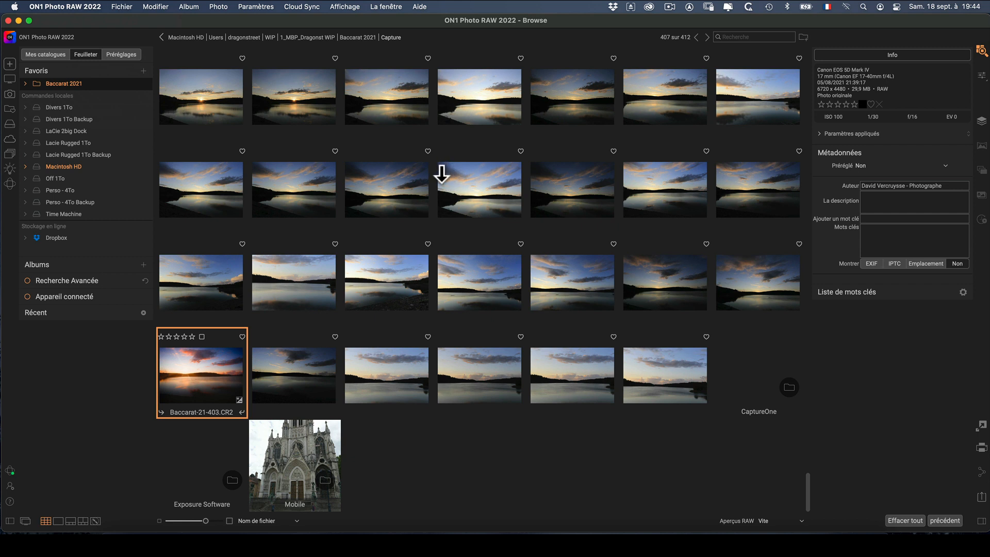
pyautogui.press('super+comma')
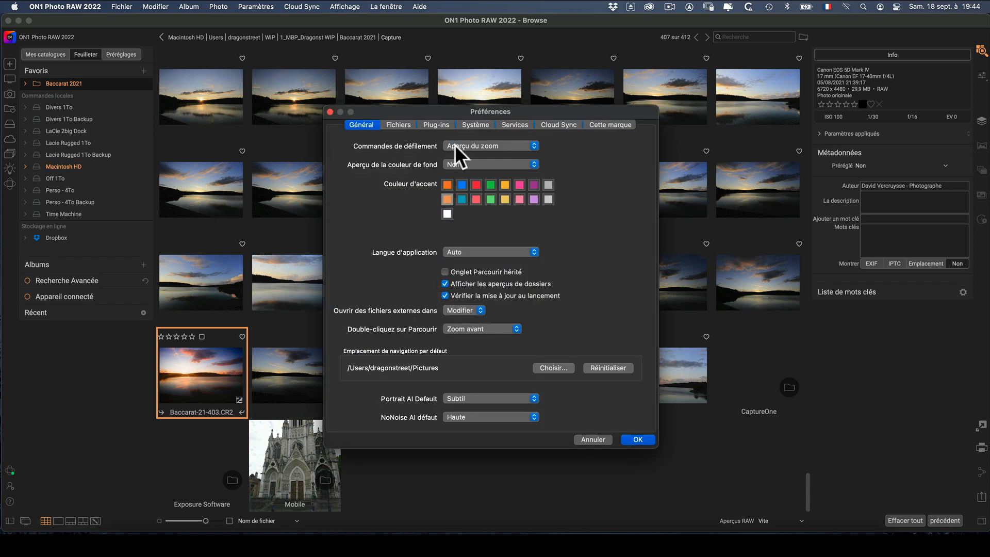
pyautogui.click(471, 125)
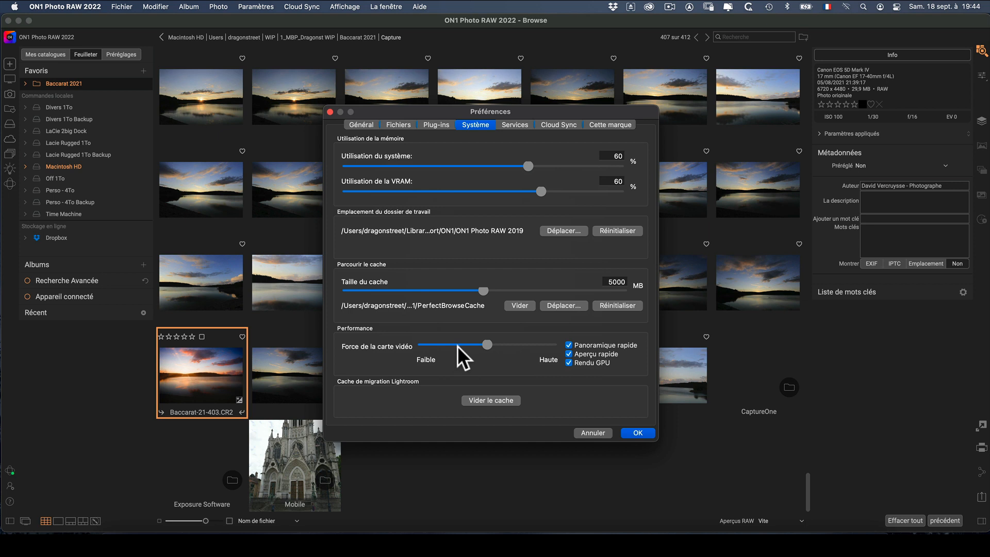
pyautogui.click(634, 433)
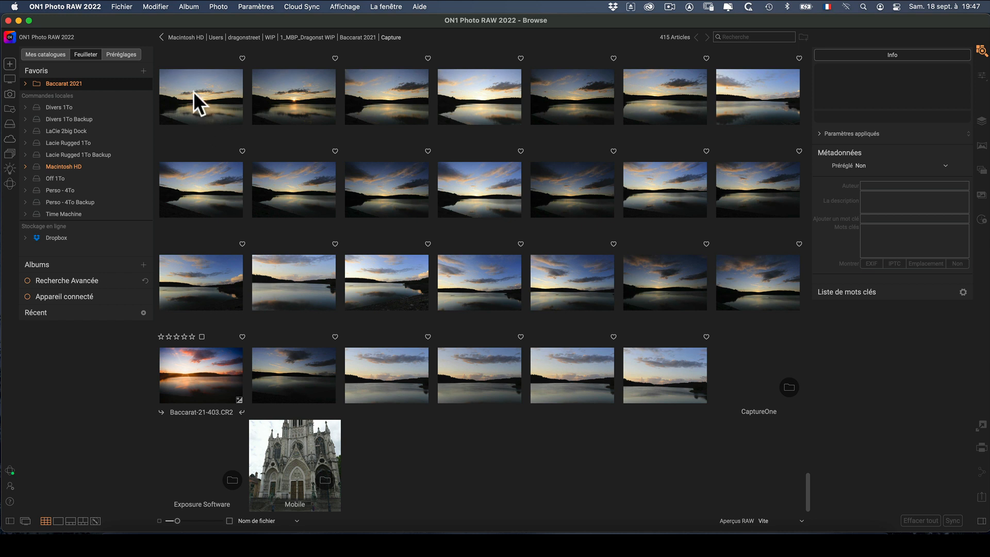
# Open the Sauvegarder les données dialog, and move and widen it so its note is easier to read.
pyautogui.click(125, 6)
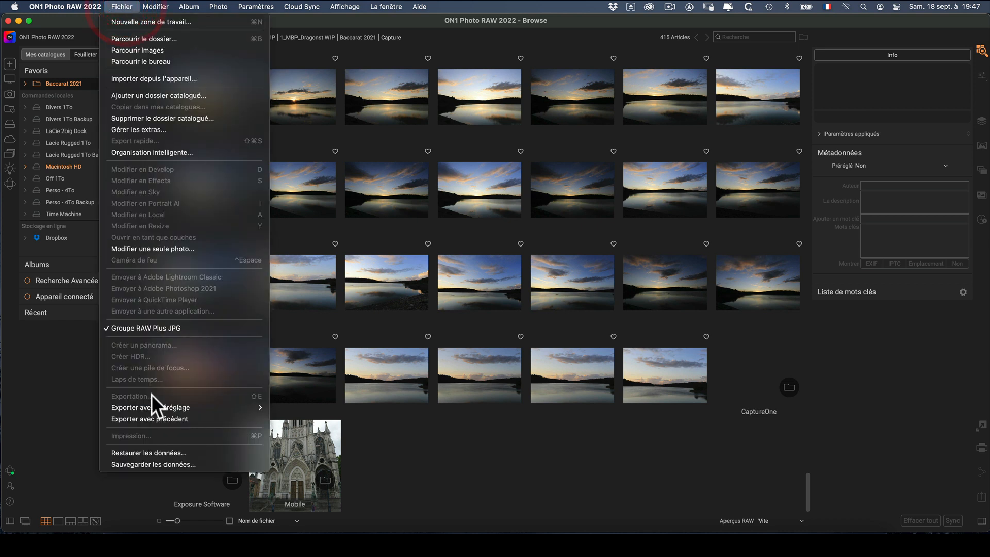
pyautogui.click(153, 463)
pyautogui.moveTo(481, 213); pyautogui.dragTo(368, 184)
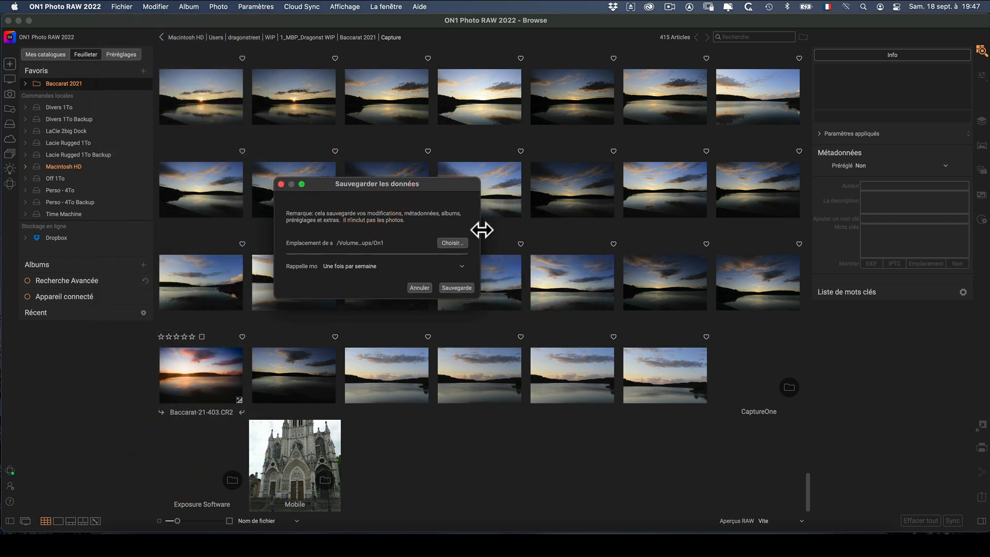
pyautogui.moveTo(479, 230); pyautogui.dragTo(591, 227)
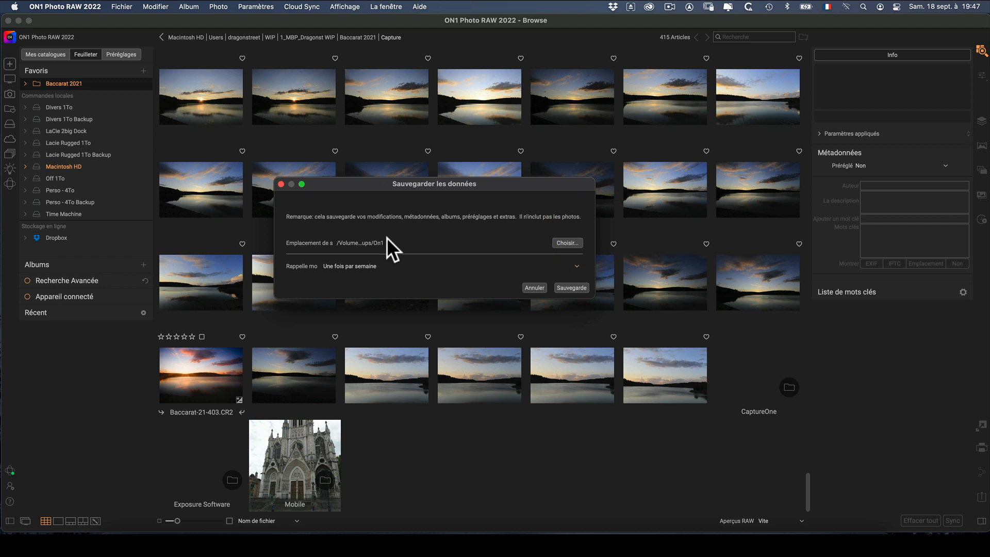
pyautogui.moveTo(380, 185); pyautogui.dragTo(387, 181)
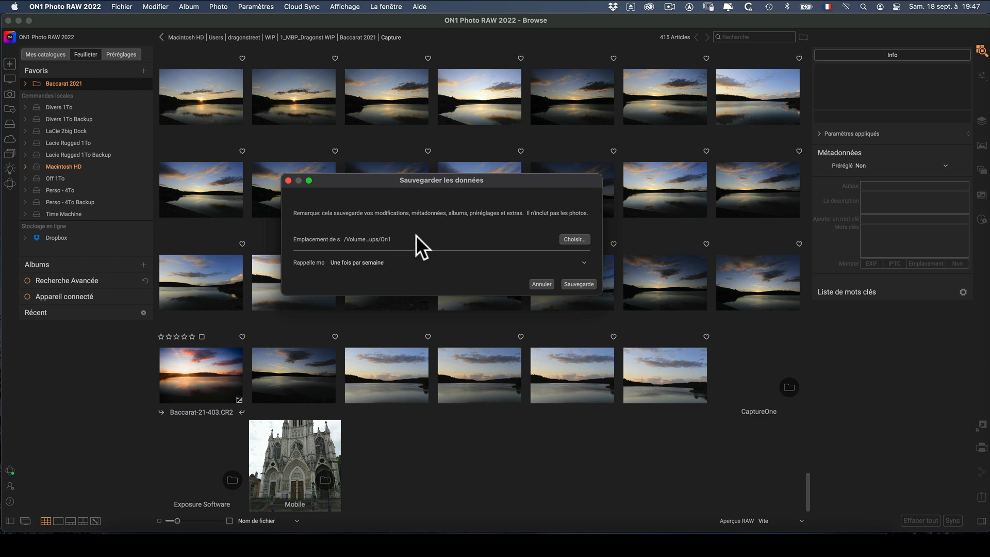
# Examine the On1 backup destination folder and the reminder frequency choices, and cancel the data backup.
pyautogui.click(574, 239)
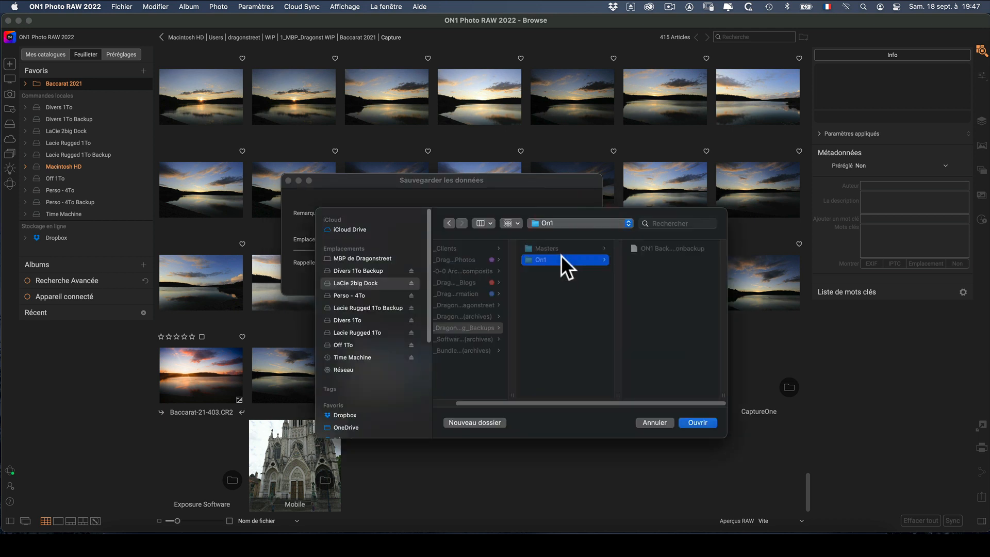
pyautogui.click(647, 421)
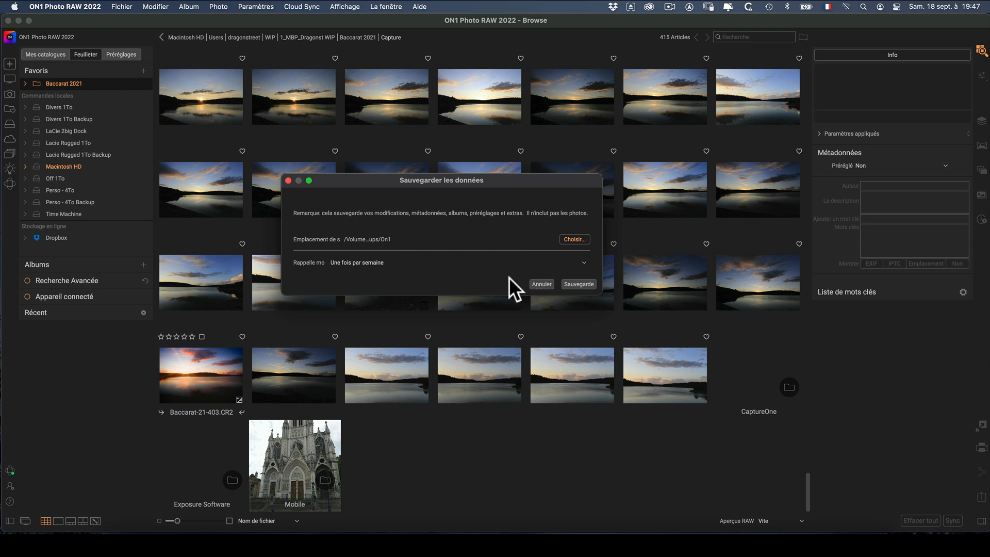
pyautogui.click(583, 259)
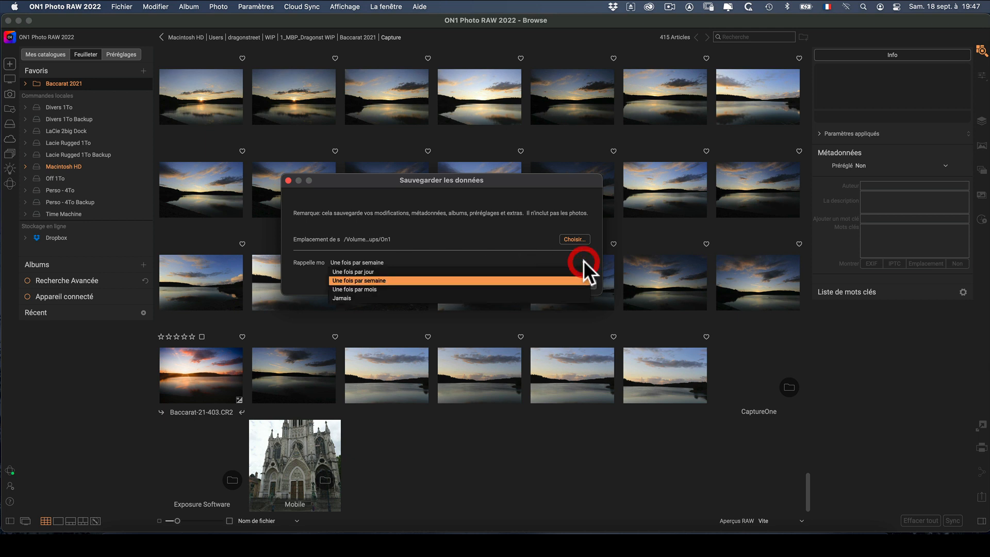
pyautogui.click(529, 253)
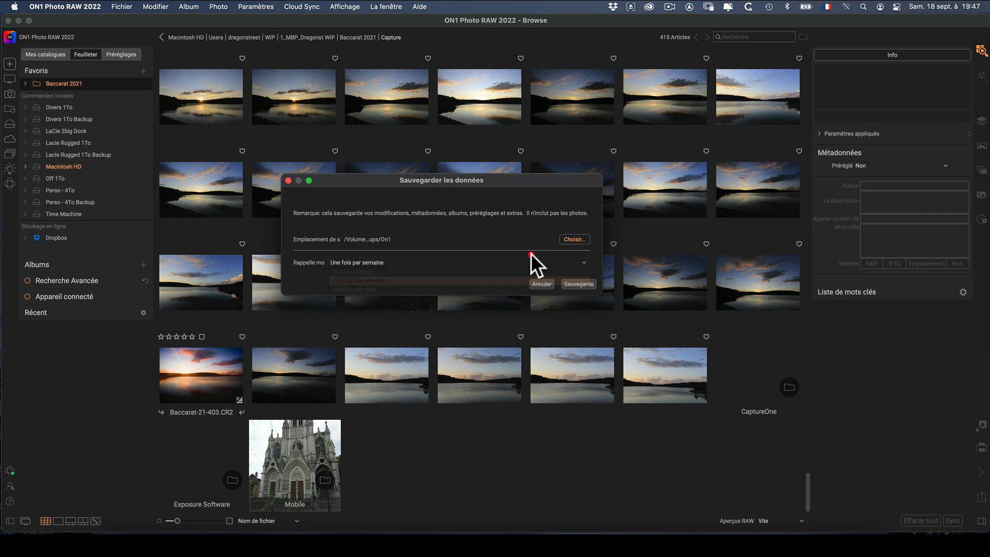
pyautogui.click(544, 283)
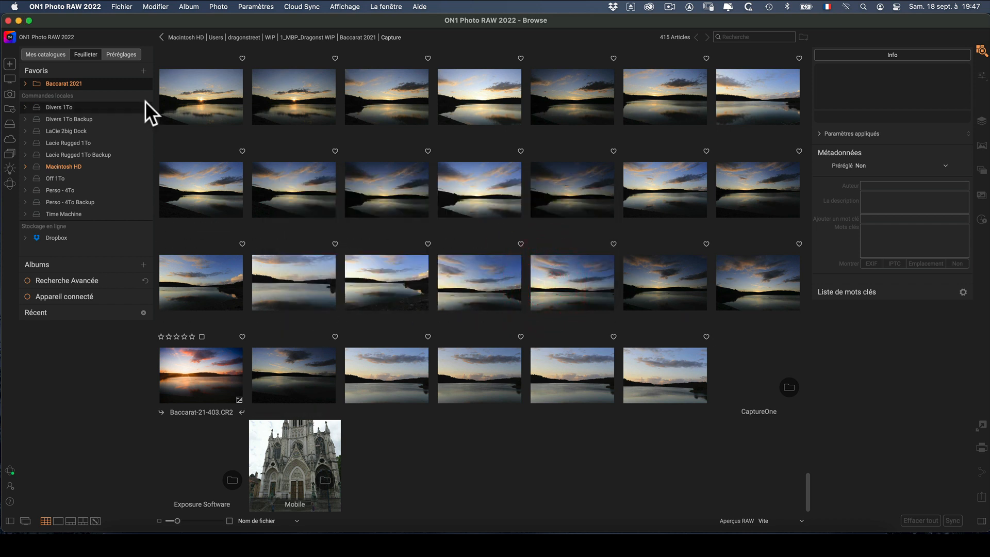
# Open the Restaurer les données dialog, examine its warning and backup location, and close it without restoring.
pyautogui.click(122, 7)
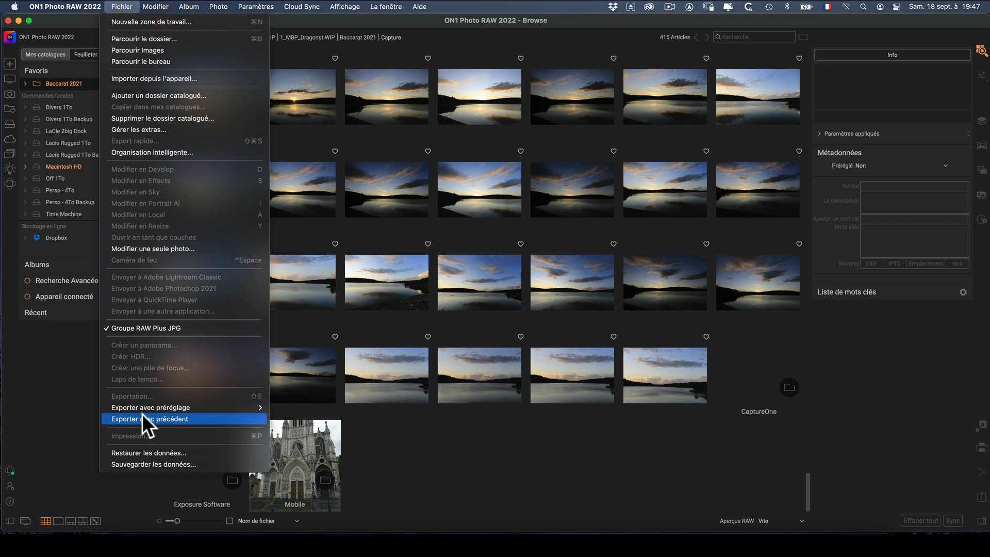
pyautogui.click(160, 452)
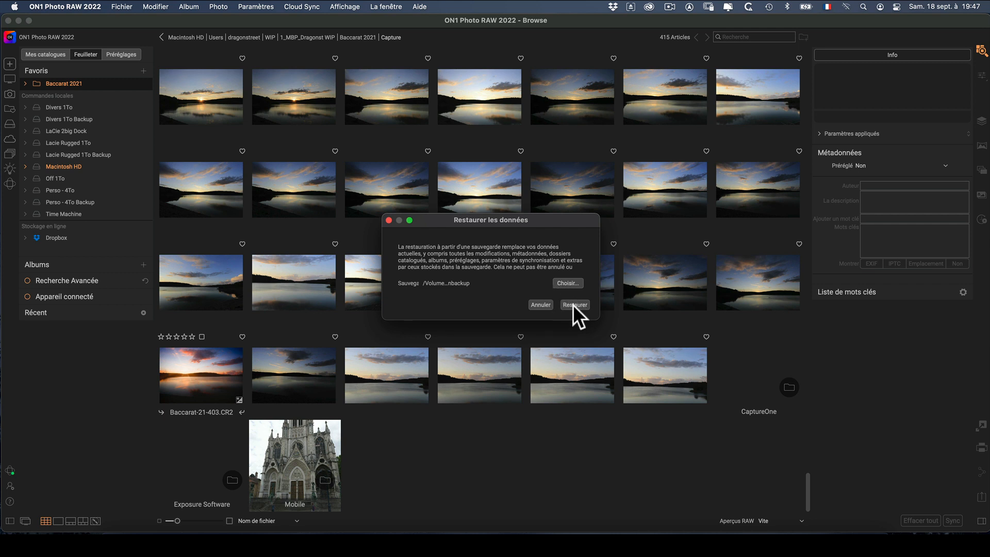
pyautogui.click(388, 220)
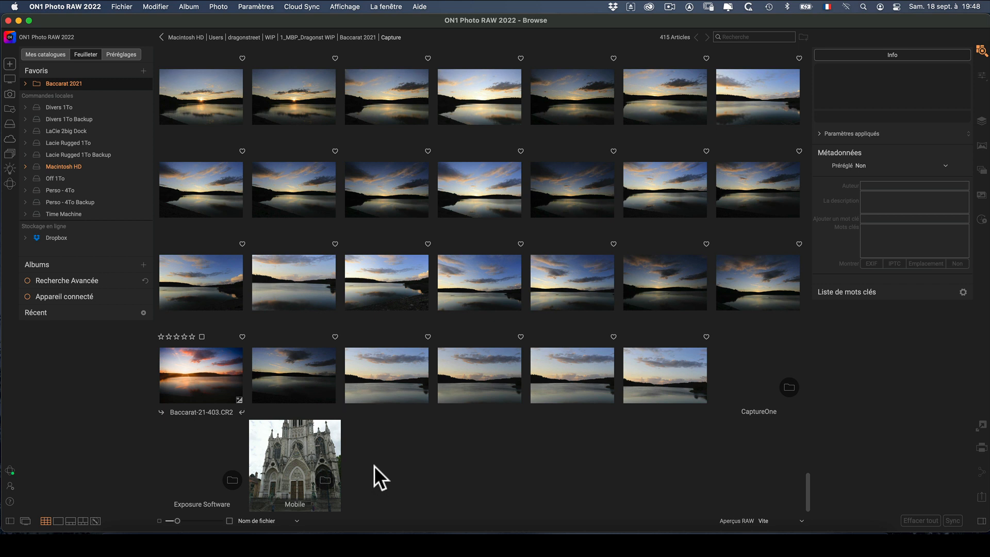
# Select the photo Baccarat-21-403.CR2, enlarge the thumbnails, and shrink them again.
pyautogui.click(209, 371)
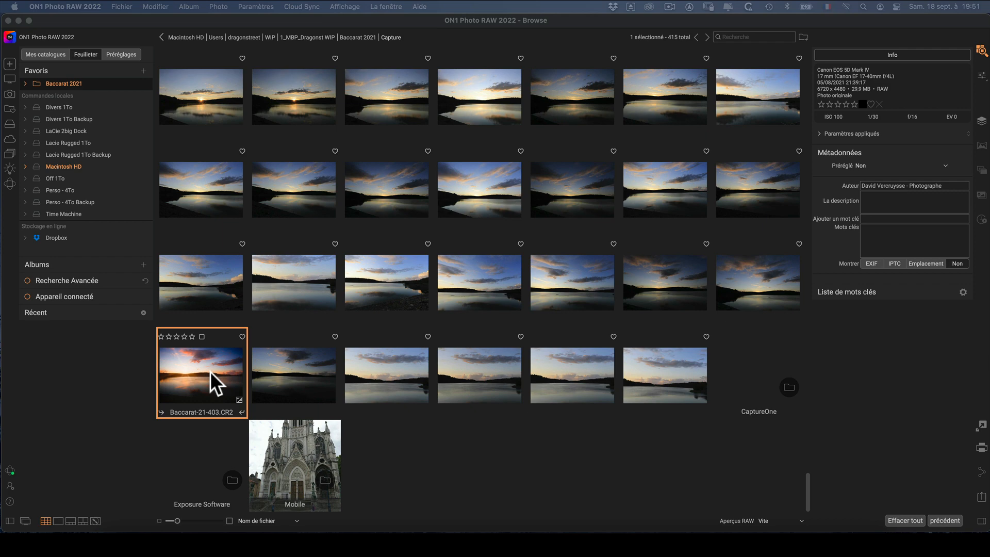
pyautogui.click(209, 371)
pyautogui.press('super+plus')
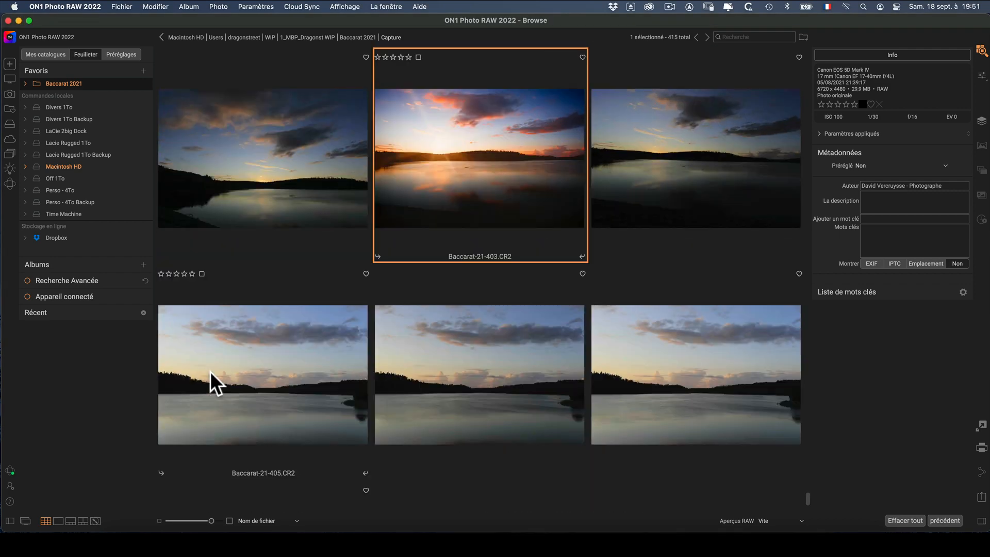
pyautogui.press('super+minus')
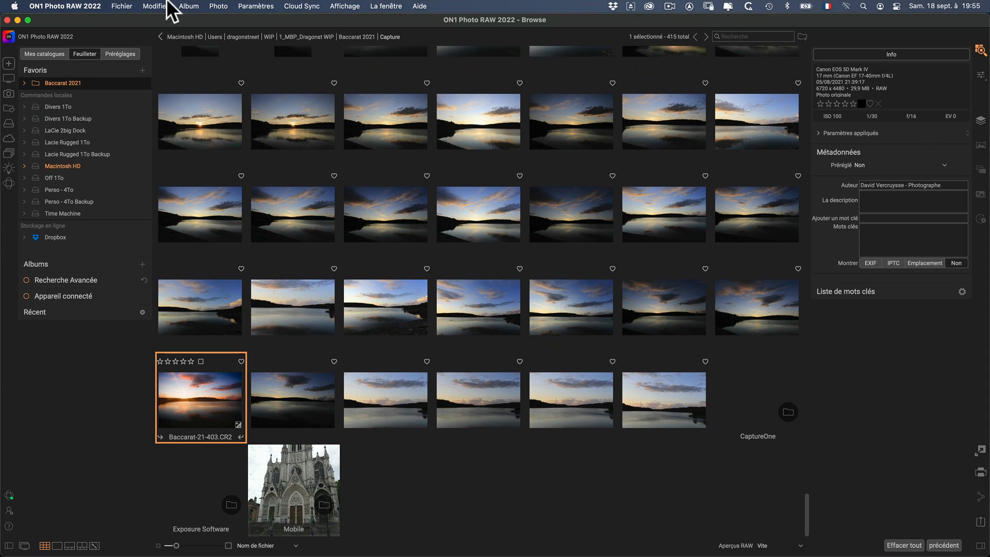
# Open Importer depuis l'appareil and expand its Générer des sous-dossiers options.
pyautogui.click(121, 6)
pyautogui.click(143, 79)
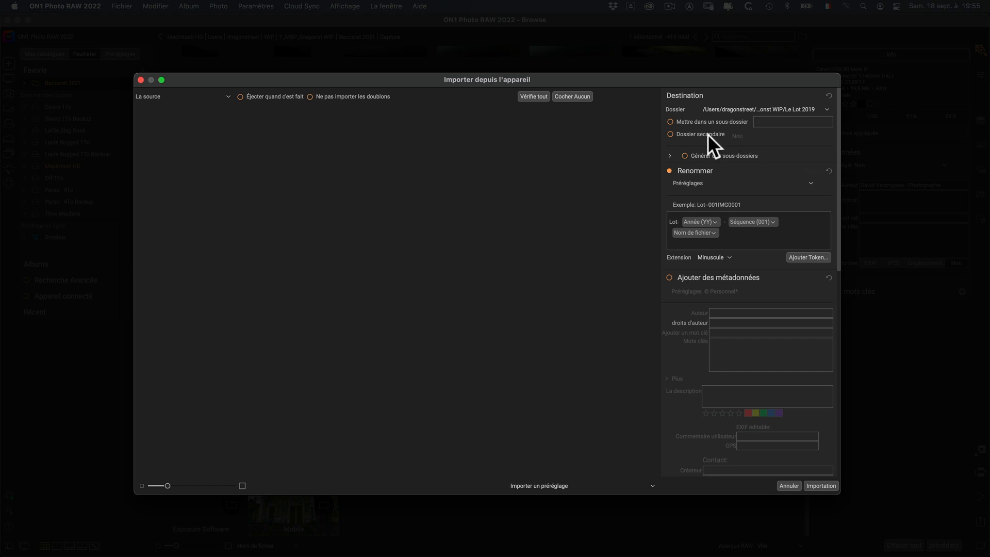
pyautogui.click(669, 156)
pyautogui.click(669, 156)
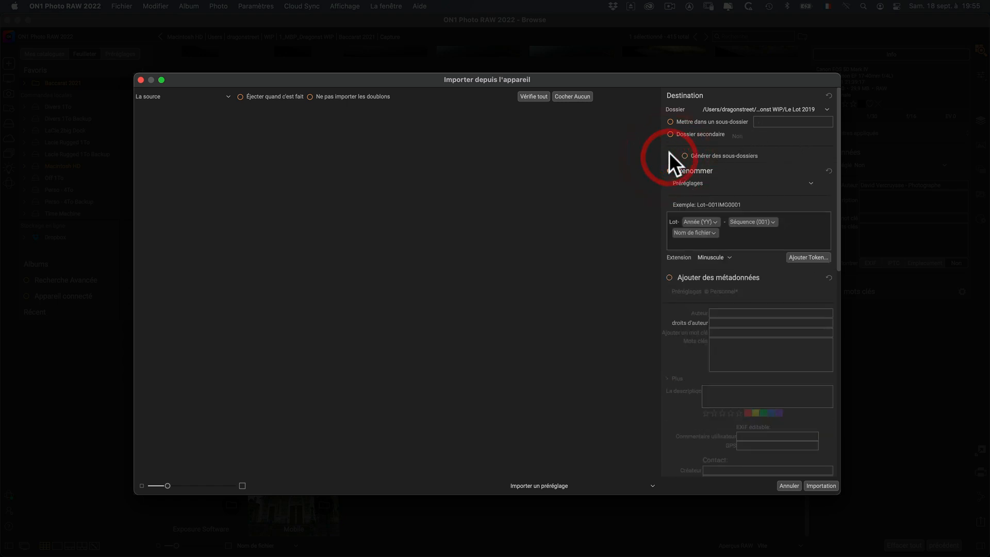
pyautogui.click(669, 154)
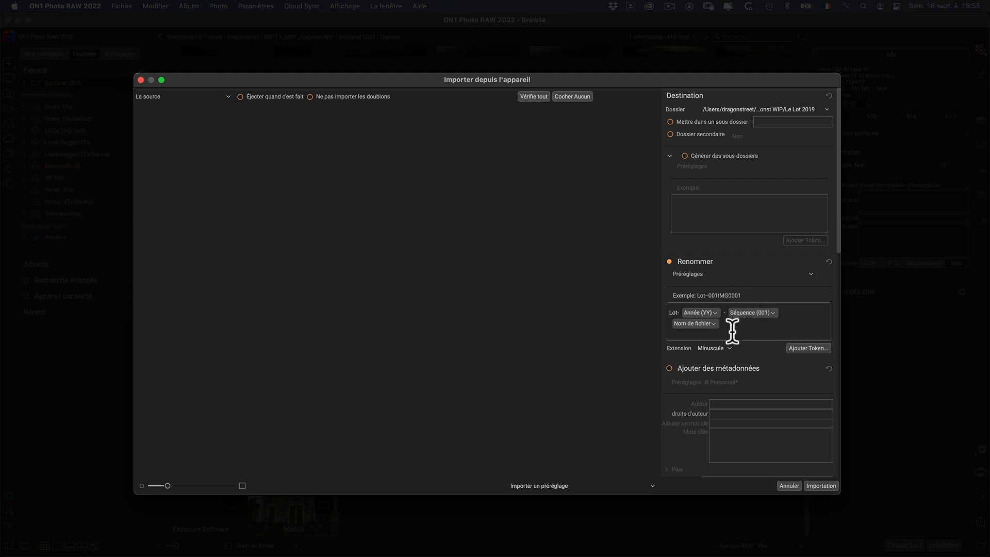
# Examine the extension case choices and the file name, sequence number and metadata tokens for renaming, keeping Minuscule.
pyautogui.click(729, 348)
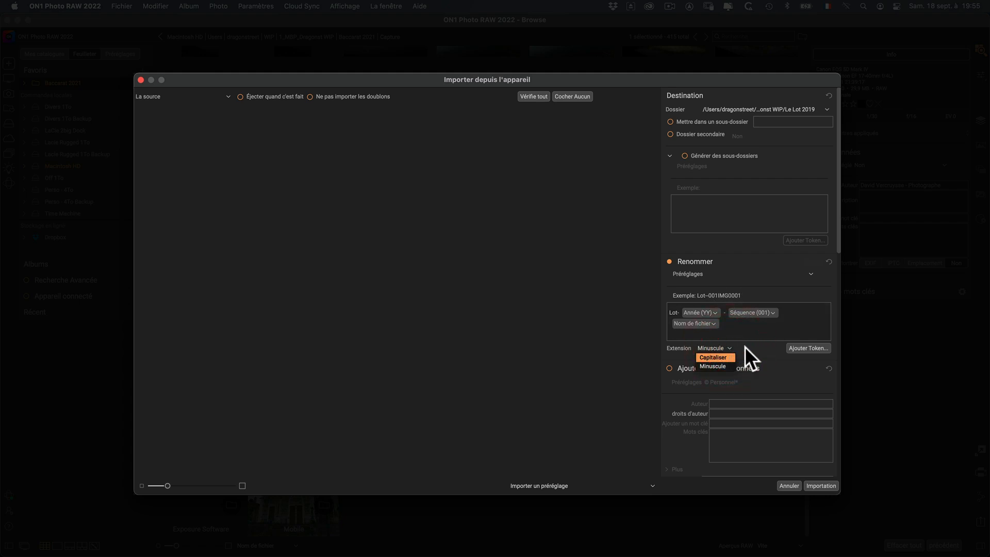
pyautogui.click(744, 351)
pyautogui.click(806, 346)
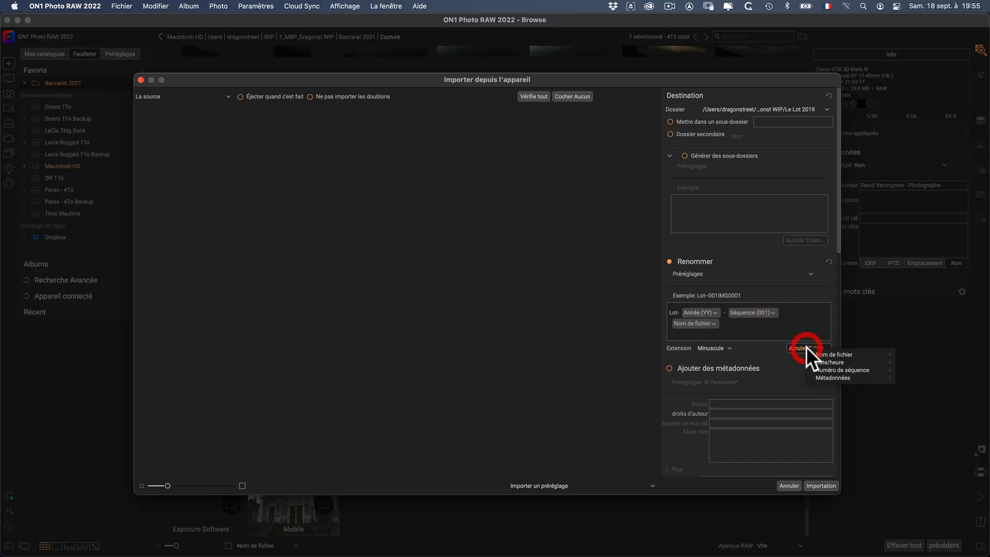
pyautogui.moveTo(821, 354)
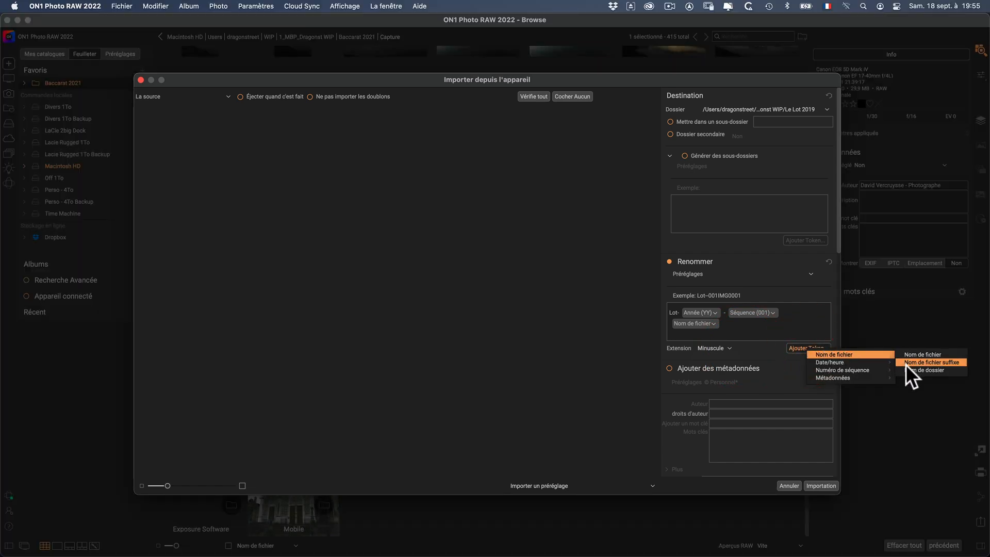
pyautogui.moveTo(873, 361)
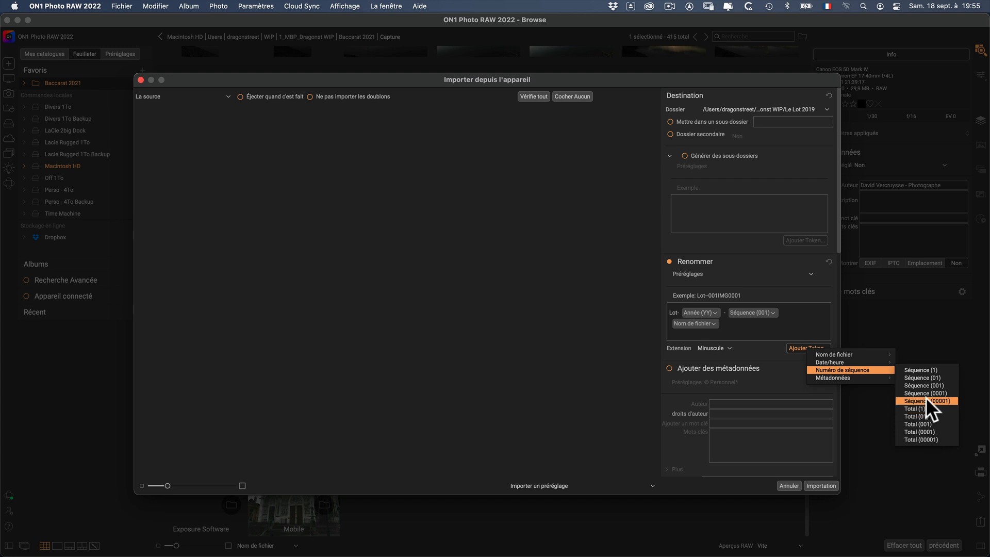
pyautogui.moveTo(742, 377)
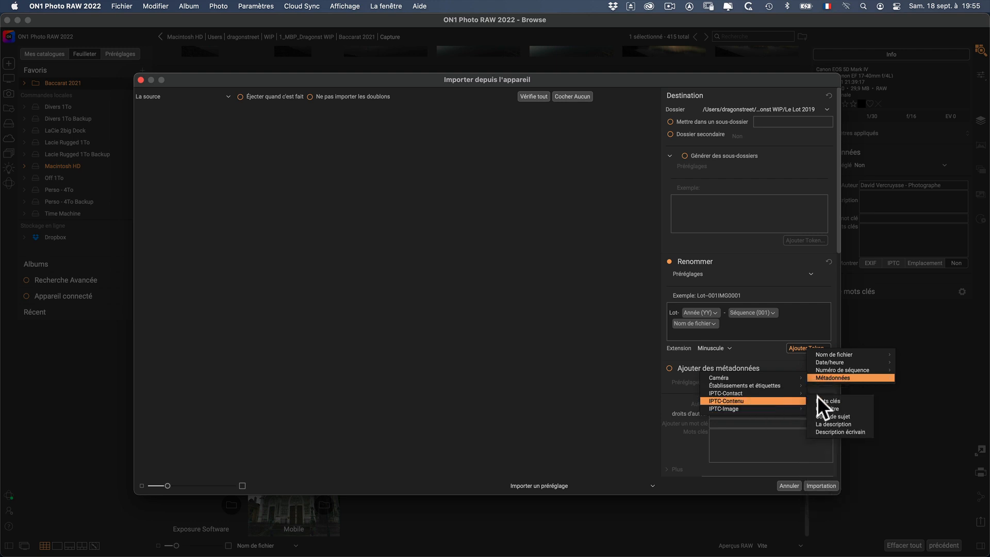
pyautogui.click(760, 346)
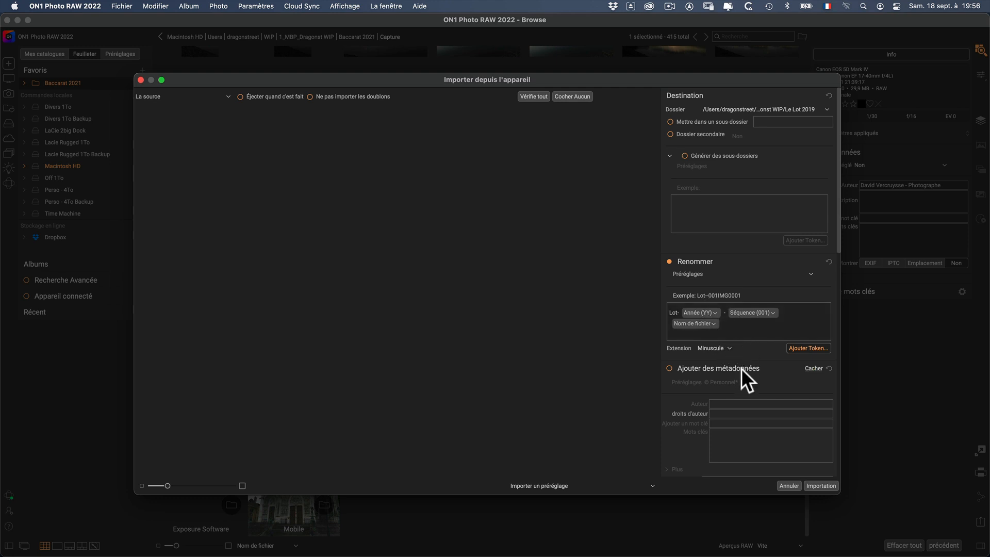
# Examine the import preset choices and cancel the import from the device.
pyautogui.click(652, 485)
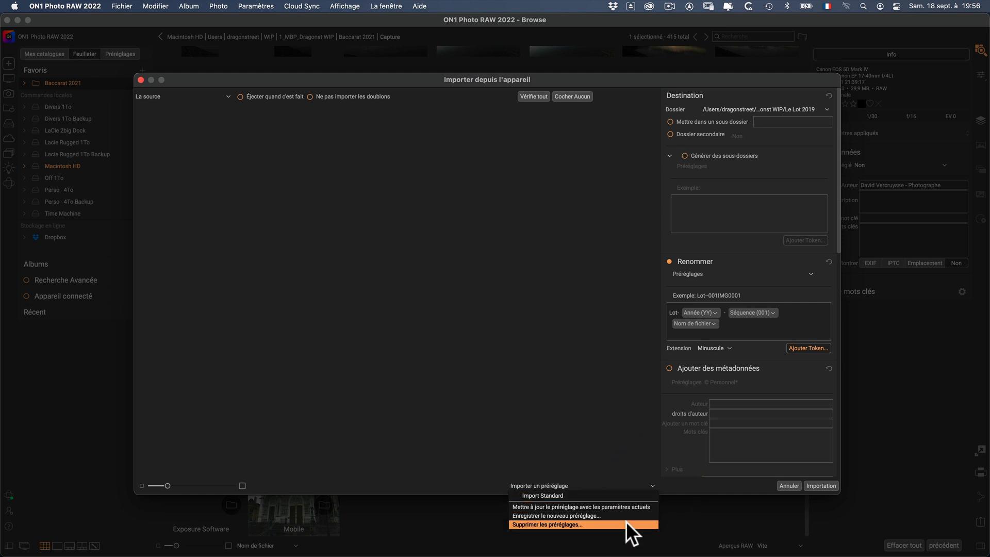
pyautogui.click(707, 484)
pyautogui.click(789, 485)
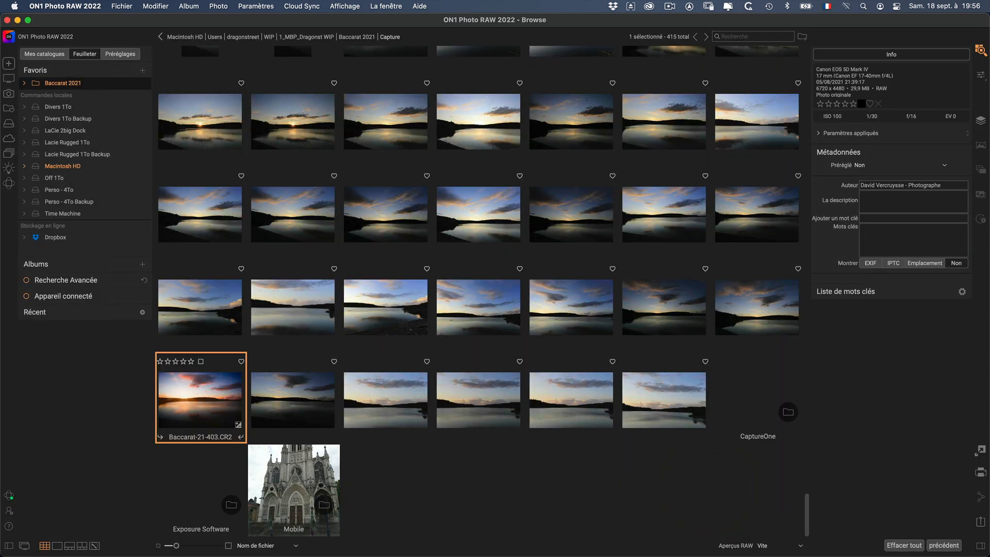
# Open the export dialog for the selected photo, move it higher, and review saving an export preset.
pyautogui.click(980, 521)
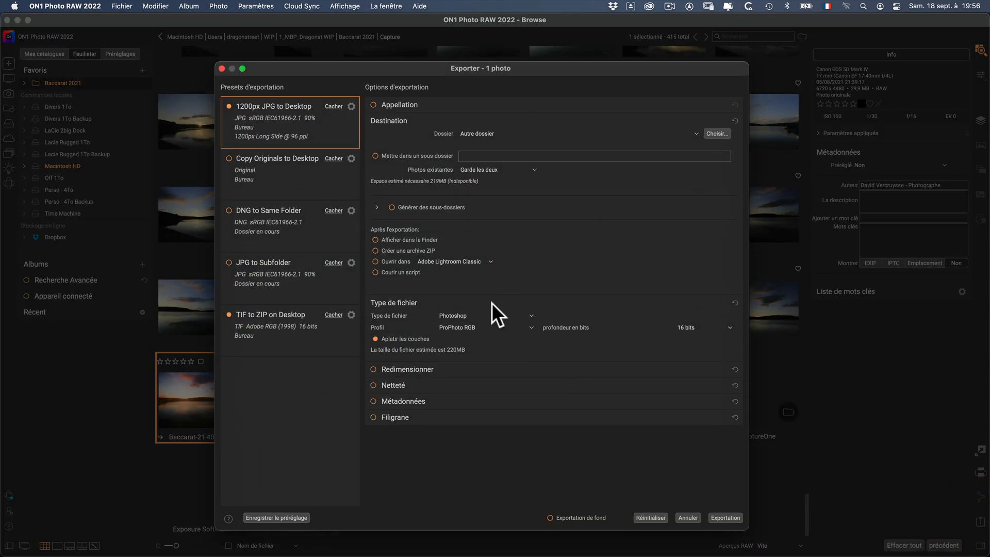
pyautogui.moveTo(308, 72); pyautogui.dragTo(301, 35)
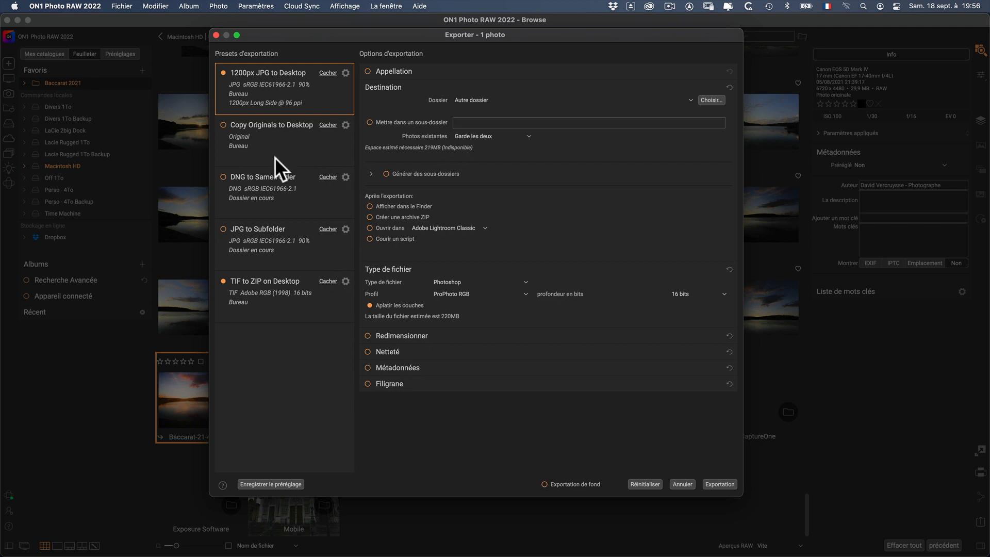
pyautogui.click(281, 484)
pyautogui.click(505, 275)
# Examine the export's subfolder generation options, the Ouvrir dans application choices and the available file types, keeping Photoshop.
pyautogui.click(372, 172)
pyautogui.click(370, 173)
pyautogui.click(483, 228)
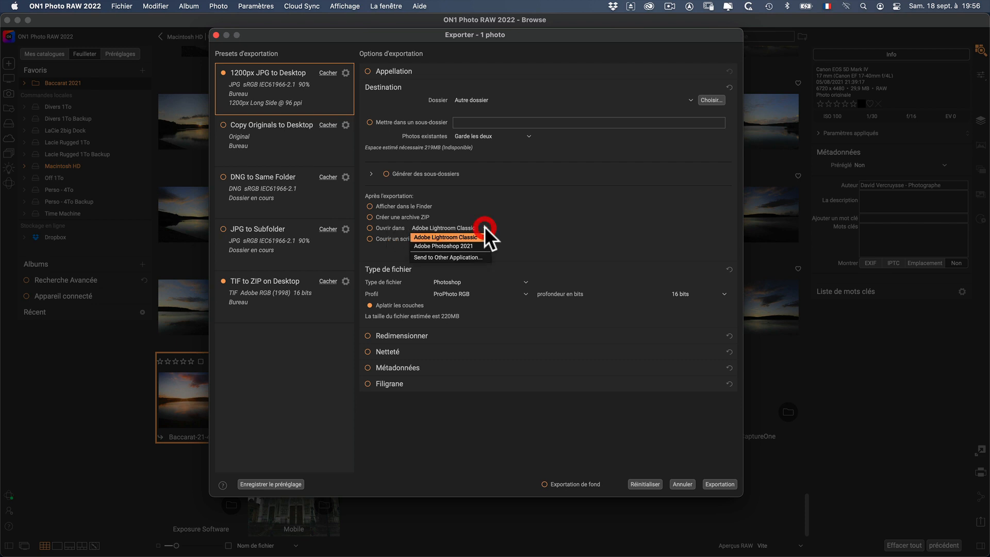
pyautogui.click(509, 244)
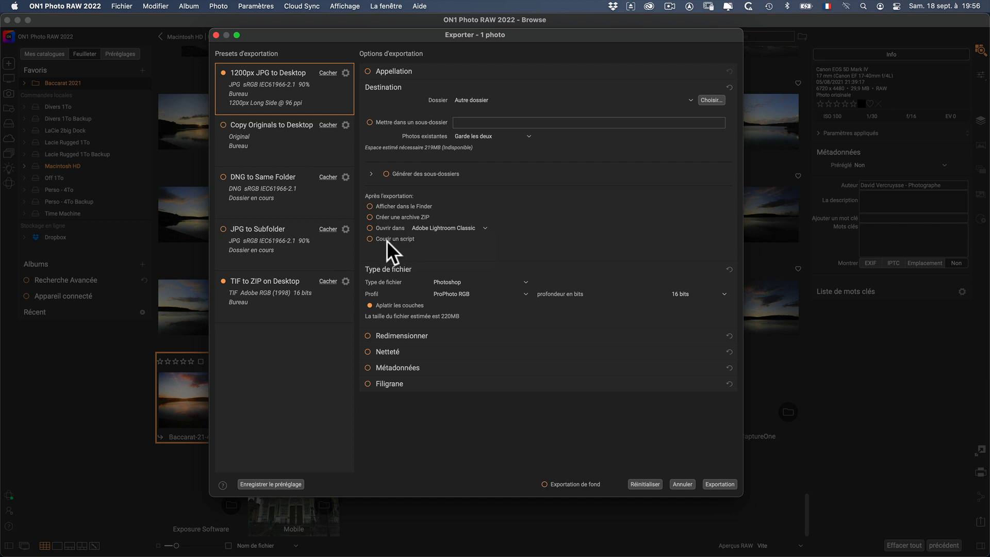
pyautogui.click(470, 282)
pyautogui.click(412, 287)
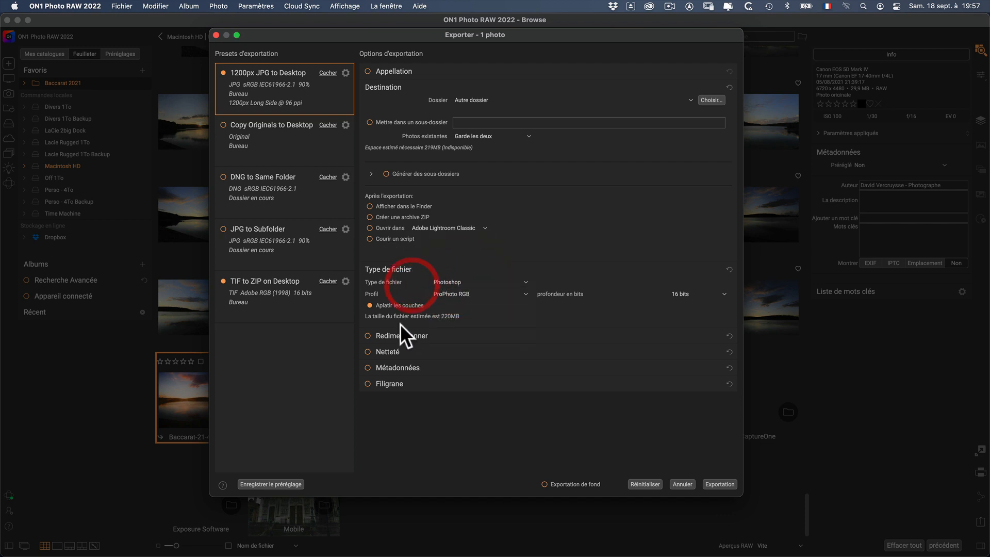
# Expand the Redimensionner and Netteté export sections to examine their options.
pyautogui.click(394, 335)
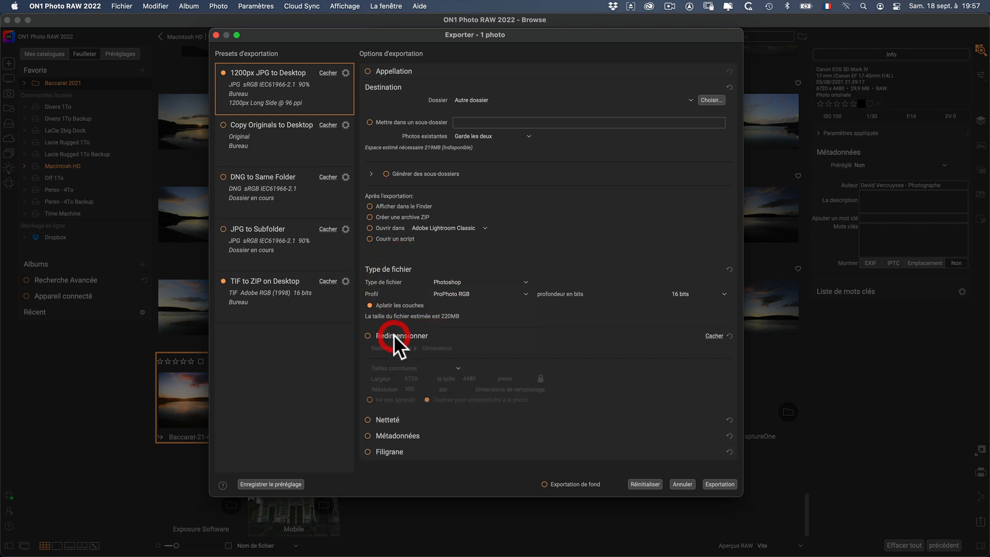
pyautogui.click(391, 419)
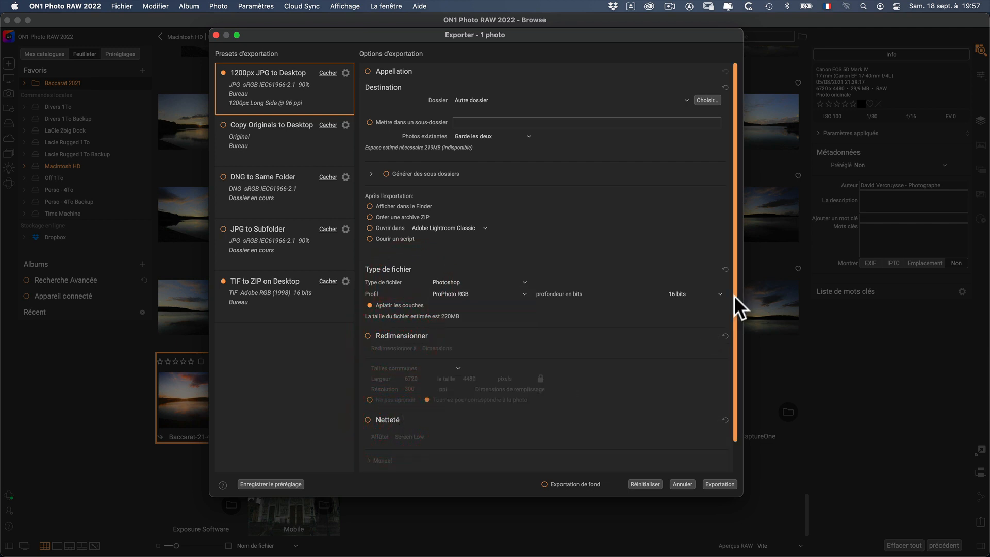
pyautogui.moveTo(734, 295); pyautogui.dragTo(725, 420)
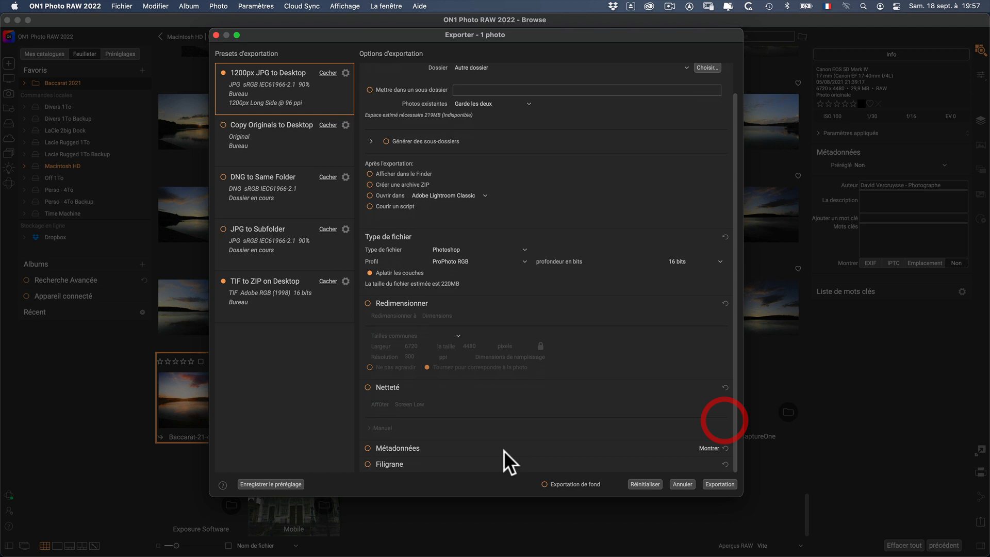
# Try including metadata in the export without Info de la chambre, and turn the Métadonnées option off again.
pyautogui.click(398, 448)
pyautogui.moveTo(732, 347); pyautogui.dragTo(725, 455)
pyautogui.click(367, 371)
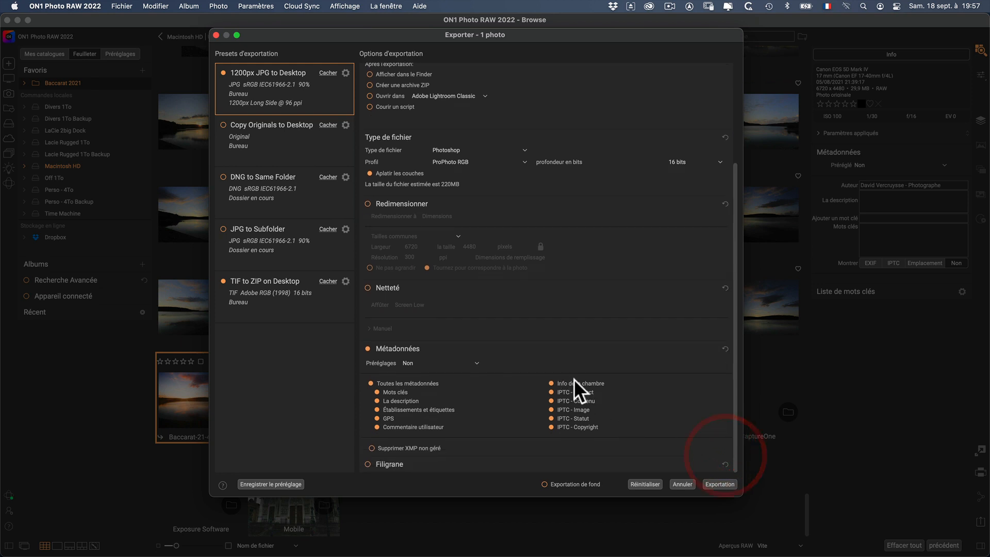
pyautogui.click(574, 384)
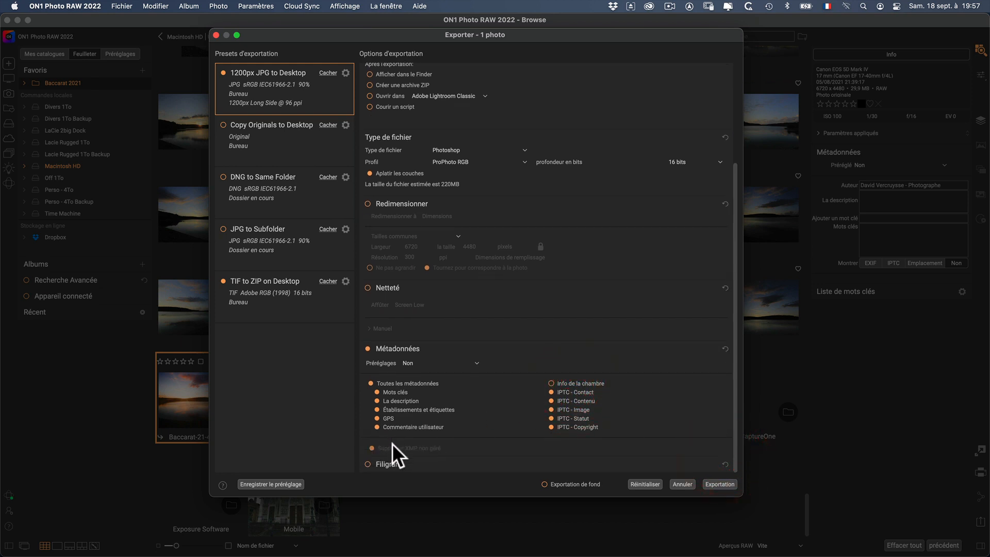
pyautogui.click(367, 348)
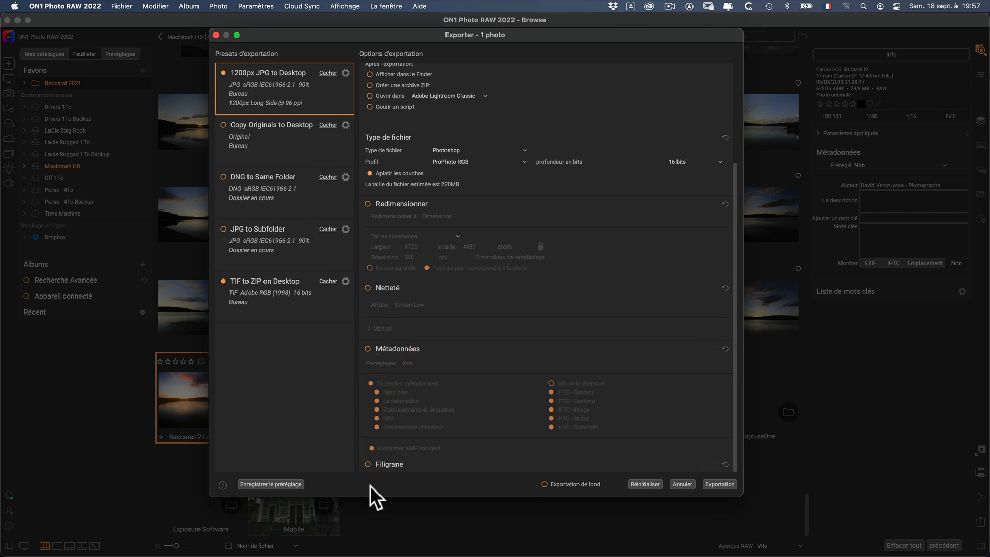
# Enable the Filigrane export option and collapse the Redimensionner, Netteté and Métadonnées sections.
pyautogui.click(368, 464)
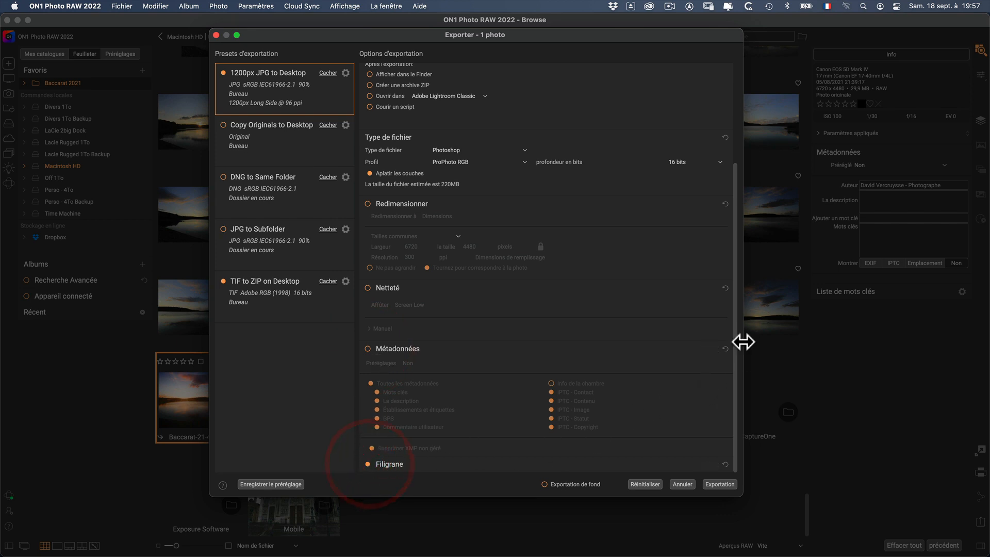
pyautogui.click(737, 410)
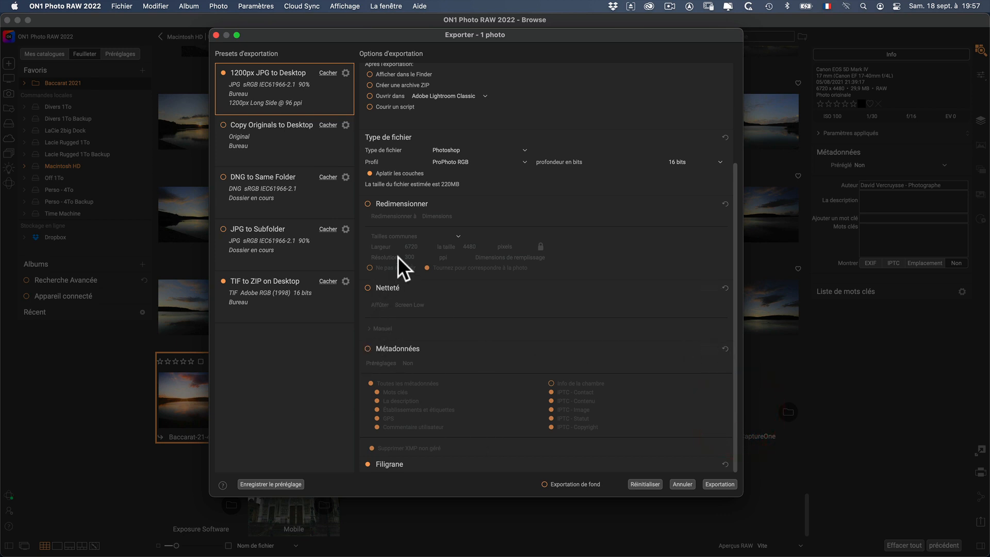
pyautogui.click(715, 204)
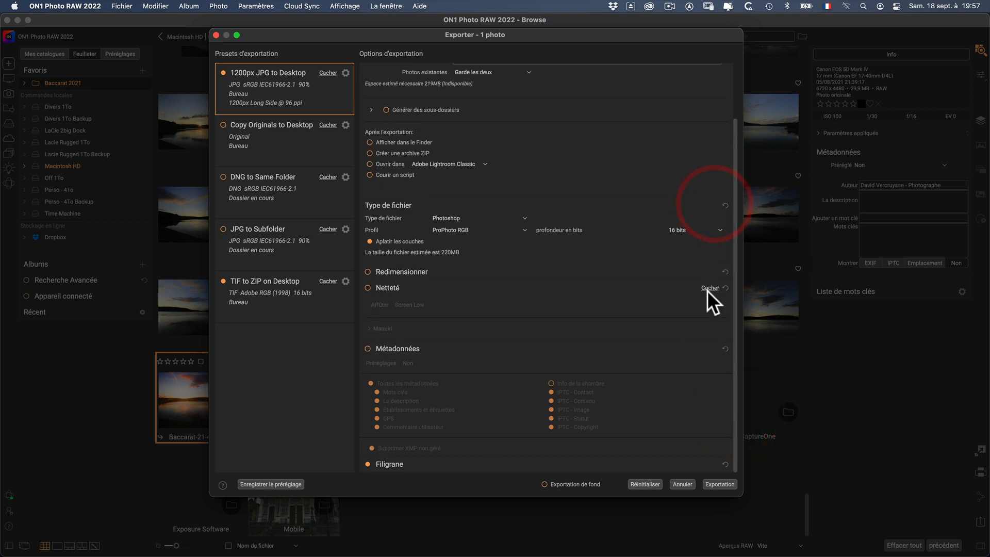
pyautogui.click(709, 287)
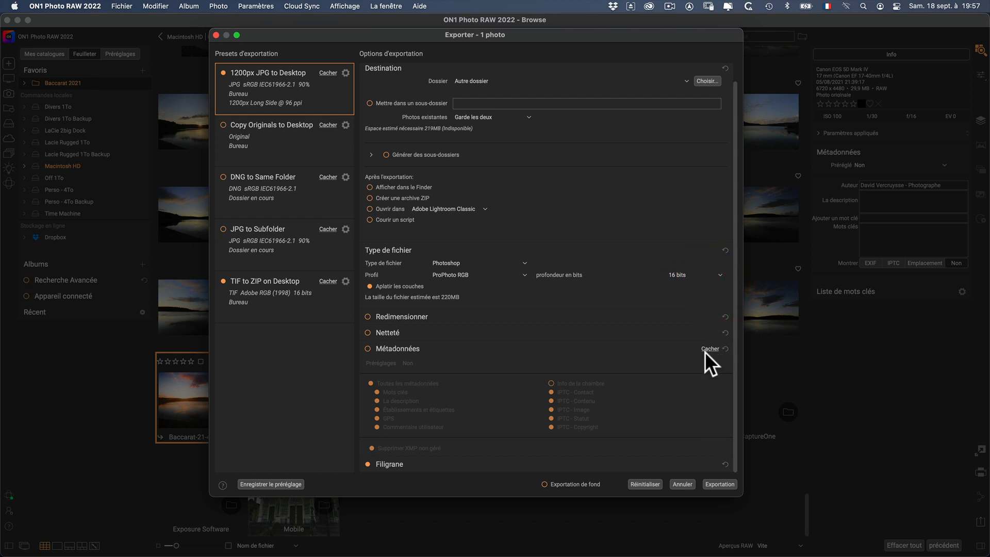
pyautogui.click(709, 349)
# Add a text watermark to the export's Filigrane section and make its text read "© Ton texte".
pyautogui.click(406, 384)
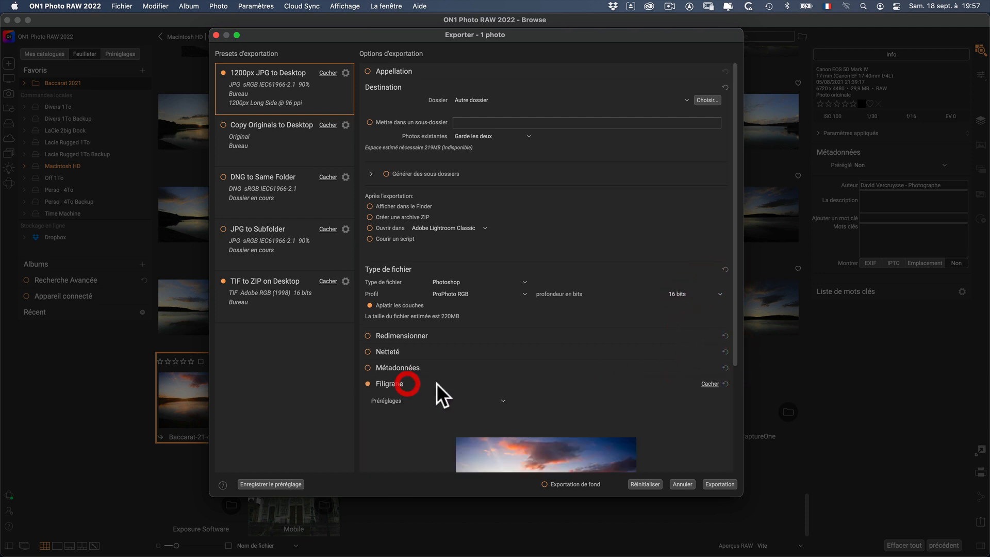
pyautogui.moveTo(734, 315); pyautogui.dragTo(743, 427)
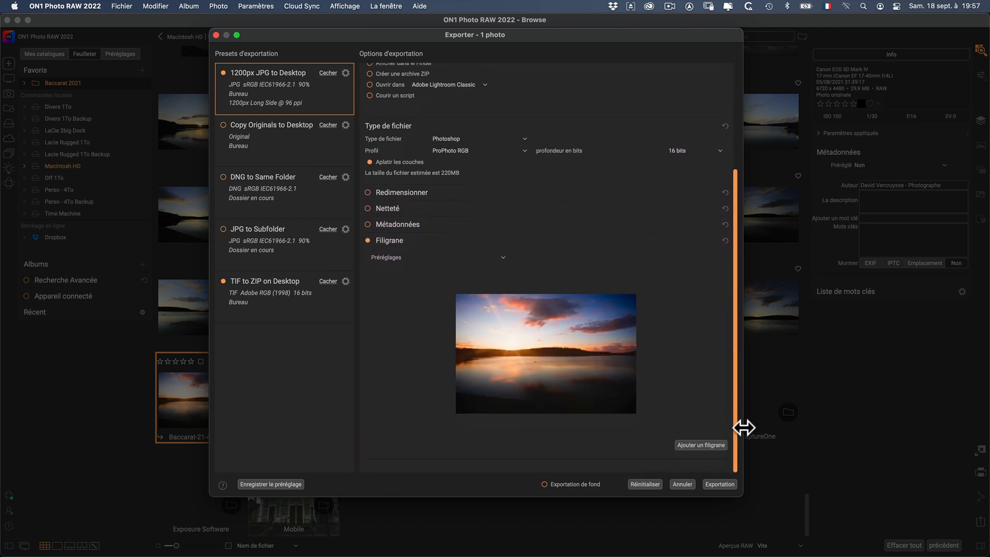
pyautogui.click(689, 445)
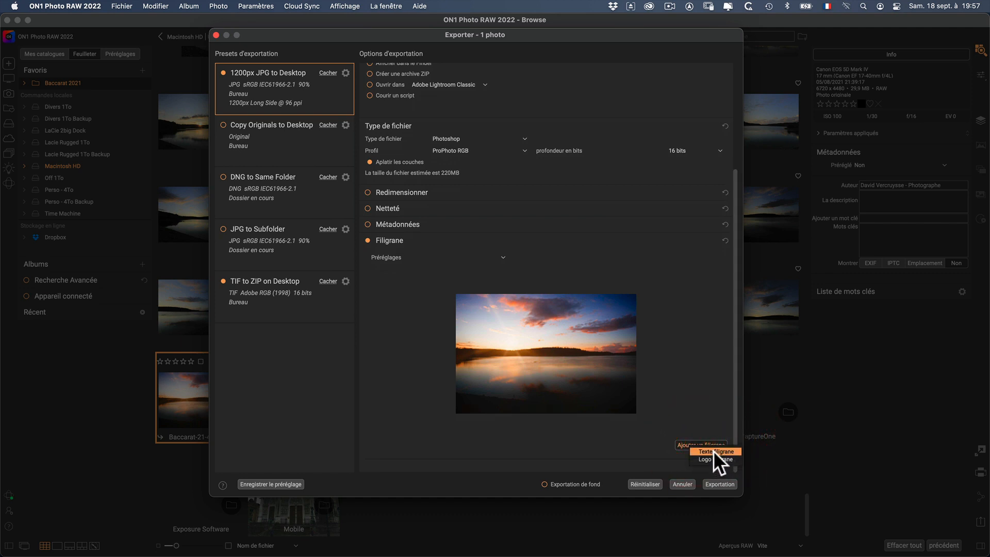
pyautogui.click(715, 451)
pyautogui.moveTo(732, 339); pyautogui.dragTo(741, 435)
pyautogui.click(405, 291)
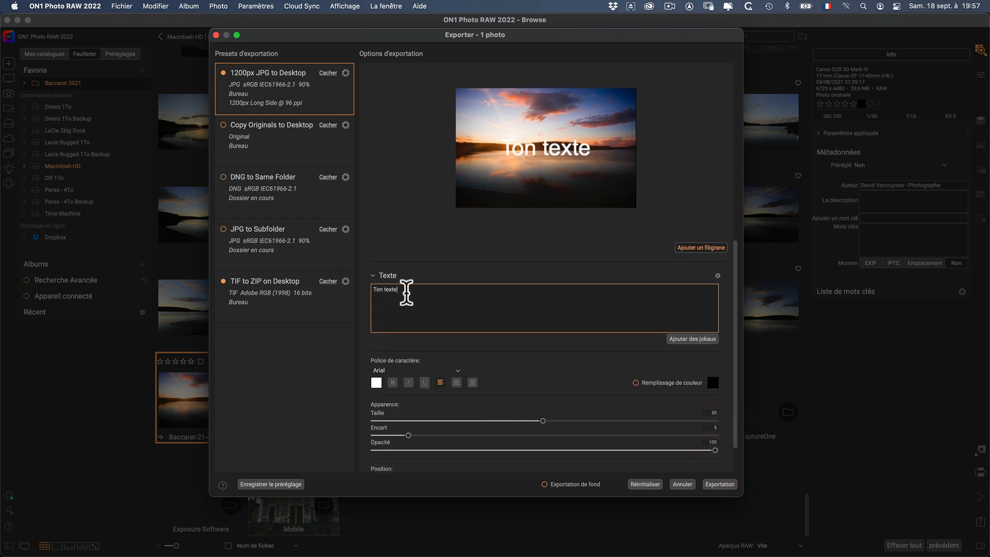
pyautogui.moveTo(380, 289); pyautogui.dragTo(373, 286)
pyautogui.press('Left')
pyautogui.write('©')
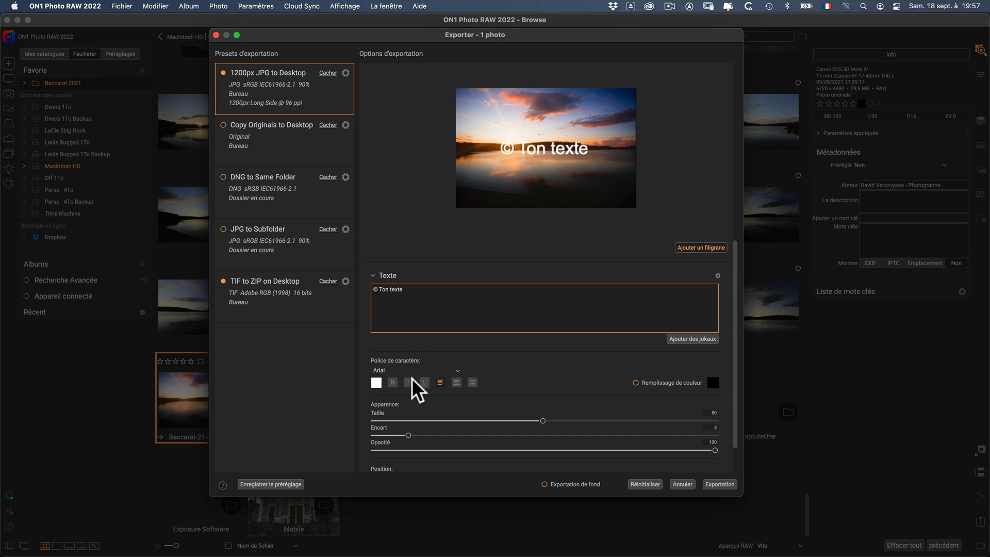
# Set the watermark's Taille to 33 and Encart to 2, and anchor it in the photo's bottom-right corner.
pyautogui.moveTo(543, 416); pyautogui.dragTo(484, 420)
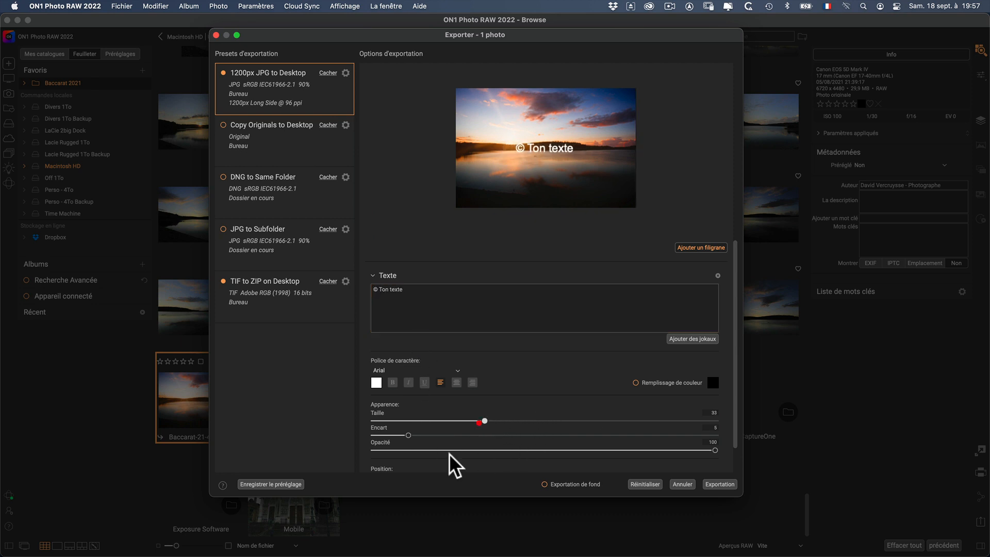
pyautogui.moveTo(410, 435); pyautogui.dragTo(391, 430)
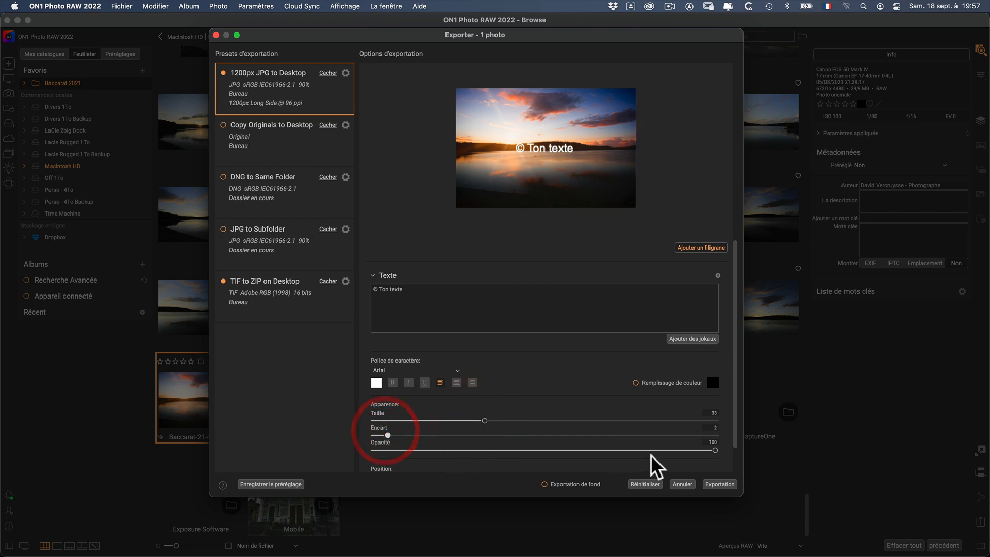
pyautogui.moveTo(734, 375); pyautogui.dragTo(698, 395)
pyautogui.click(397, 453)
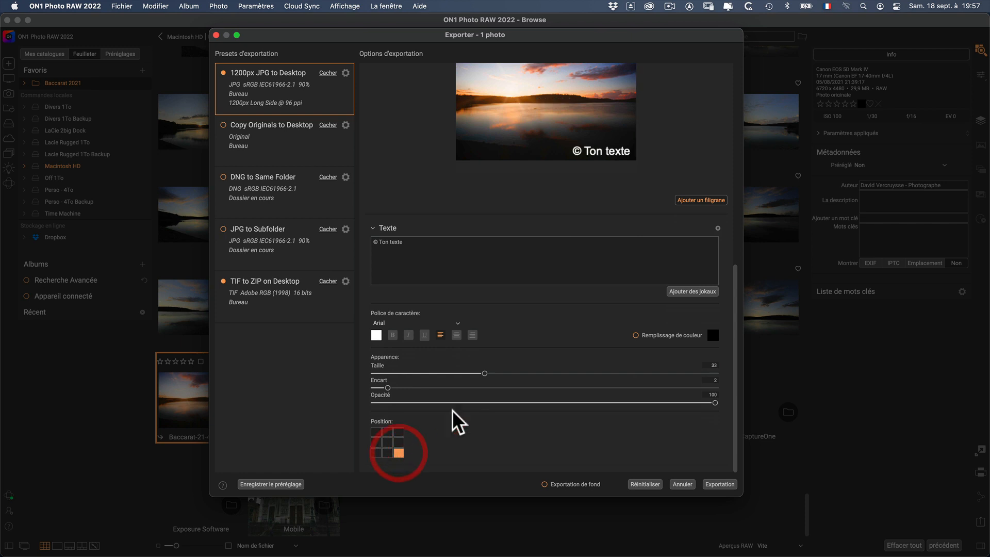
# Try the watermark text in italics with Encart 3, Taille 15 and Opacité 54, and cancel the export.
pyautogui.click(441, 387)
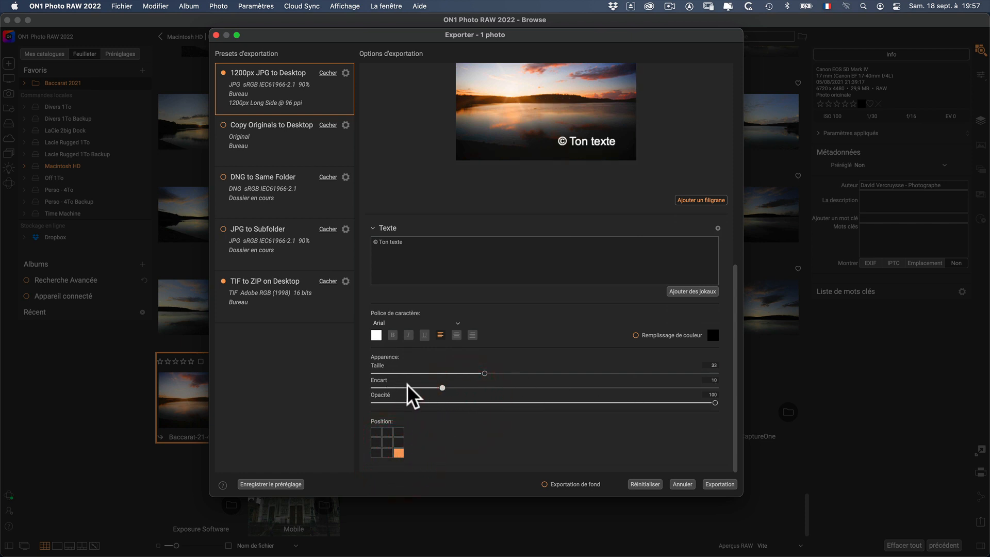
pyautogui.click(394, 387)
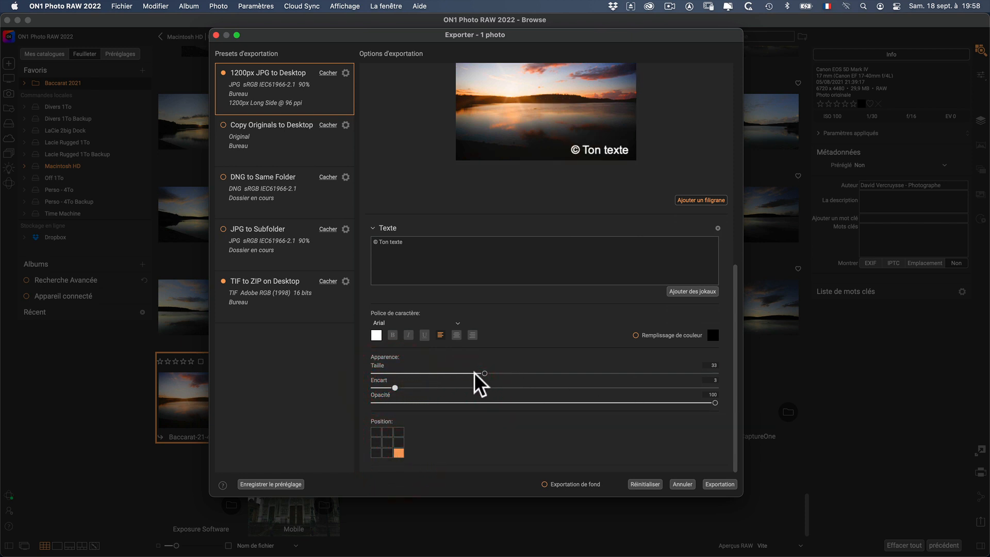
pyautogui.moveTo(474, 372); pyautogui.dragTo(424, 371)
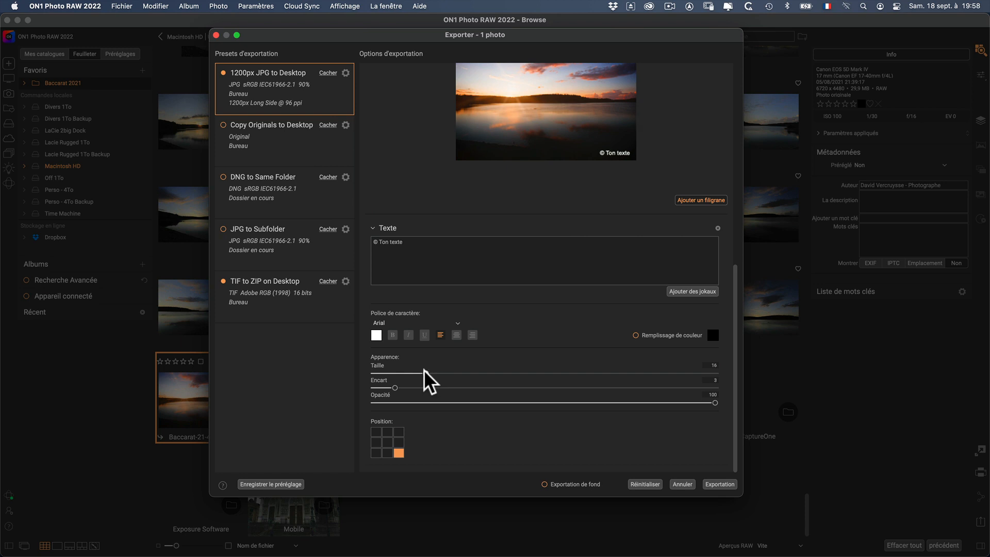
pyautogui.click(409, 335)
pyautogui.moveTo(702, 401); pyautogui.dragTo(558, 403)
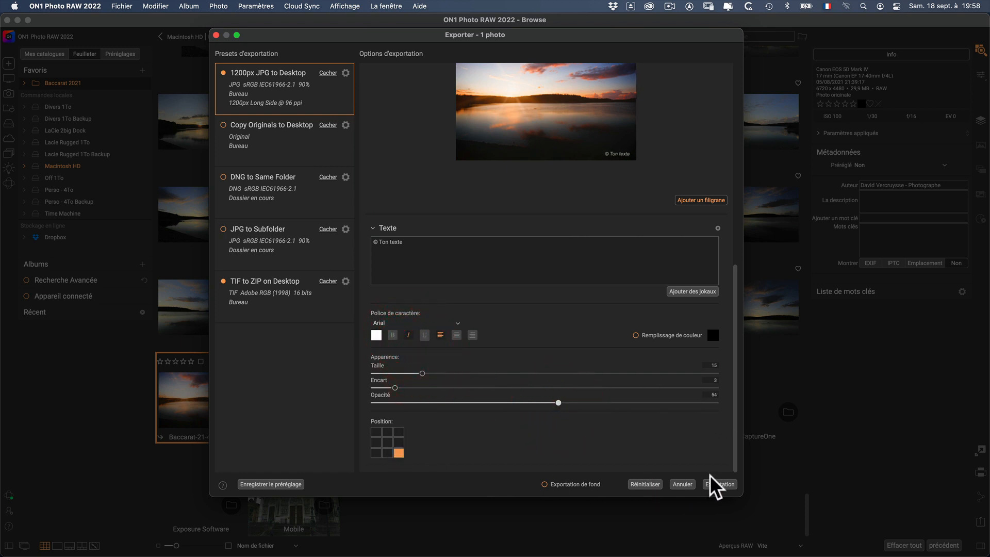
pyautogui.moveTo(735, 274); pyautogui.dragTo(725, 340)
pyautogui.click(680, 483)
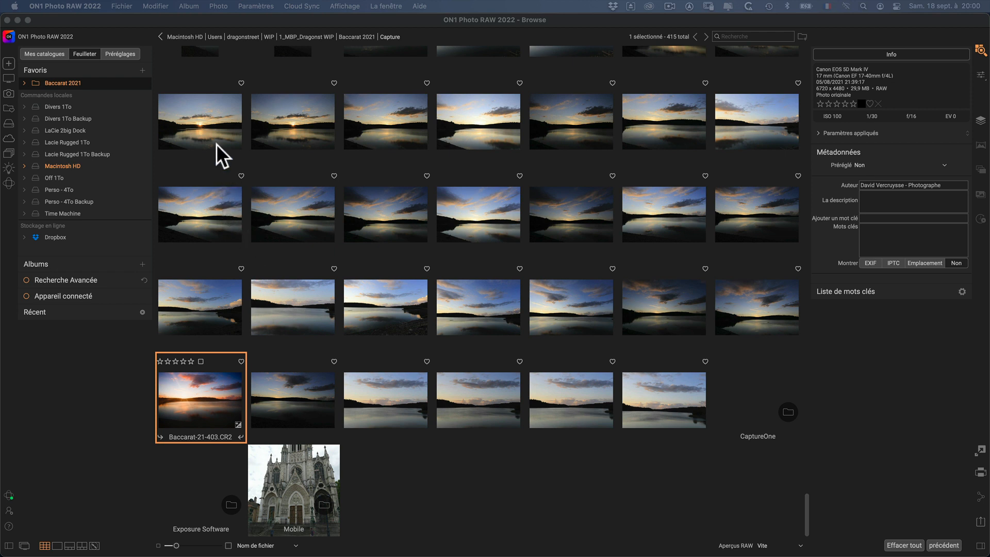
# Start a time-lapse from photos Baccarat-21-382 to Baccarat-21-403 and examine its Entrée RAW choices.
pyautogui.keyDown('shift'); pyautogui.click(208, 122); pyautogui.keyUp('shift')
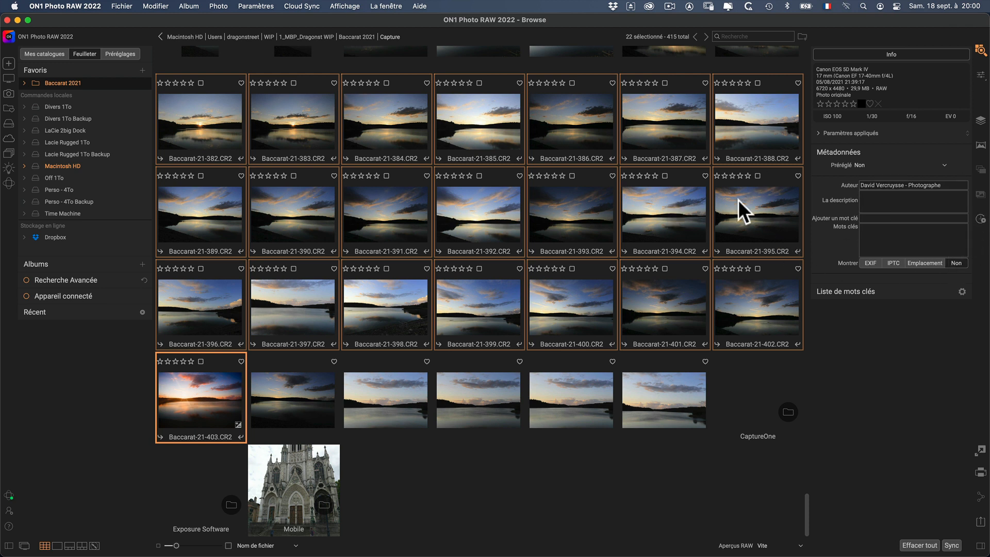
pyautogui.click(980, 219)
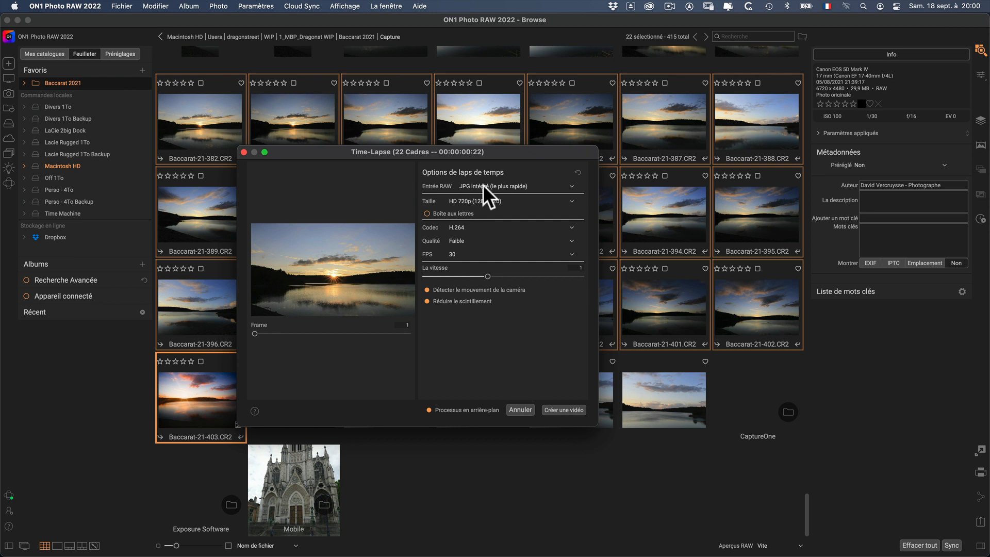
pyautogui.click(503, 185)
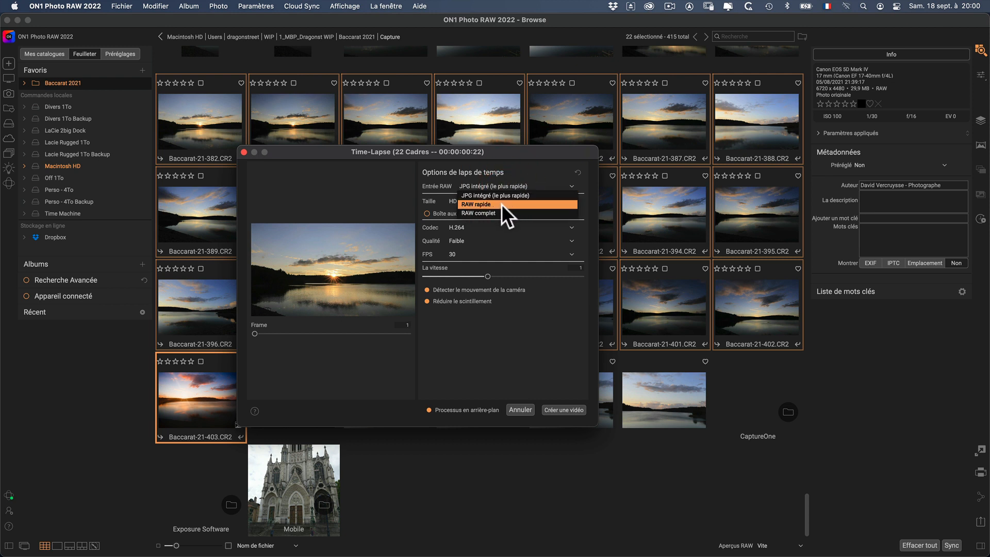
pyautogui.click(434, 205)
# Try the time-lapse's Boîte aux lettres option and examine the Taille choices, keeping HD 720p (1280x720).
pyautogui.click(424, 213)
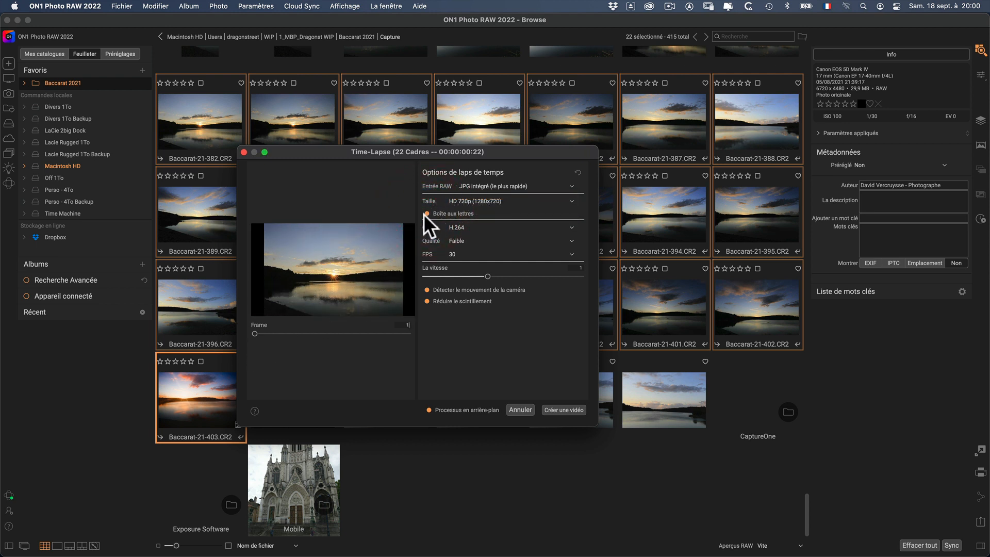
pyautogui.click(426, 214)
pyautogui.click(479, 201)
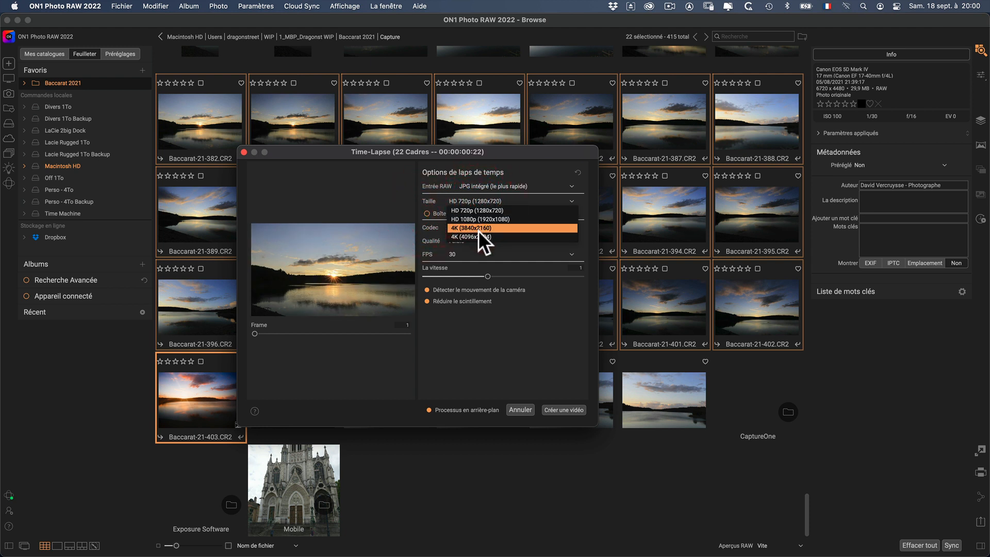
pyautogui.click(464, 334)
pyautogui.click(486, 201)
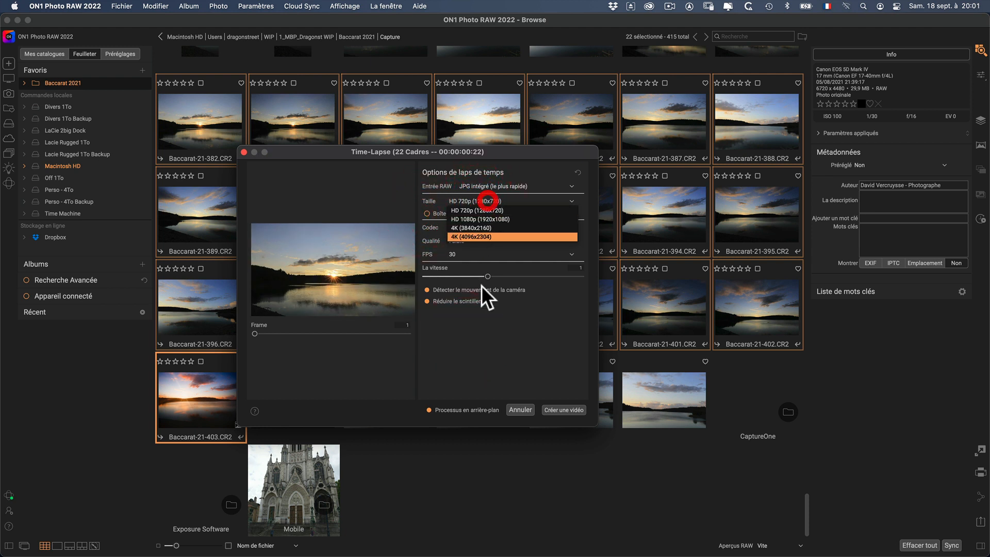
pyautogui.click(453, 396)
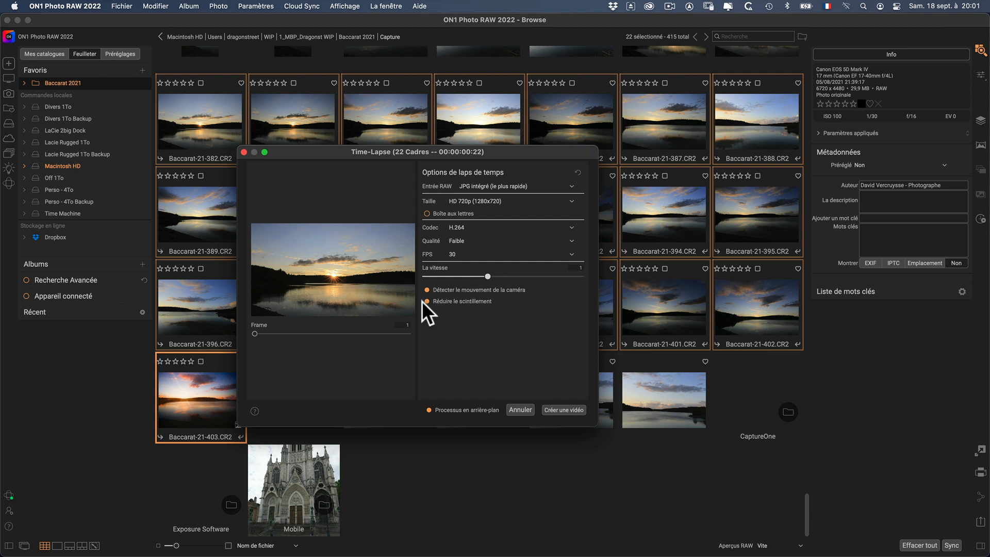
# Scrub the time-lapse's frame preview, cancel the time-lapse and clear the multiple-photo selection.
pyautogui.moveTo(255, 332); pyautogui.dragTo(219, 330)
pyautogui.click(524, 408)
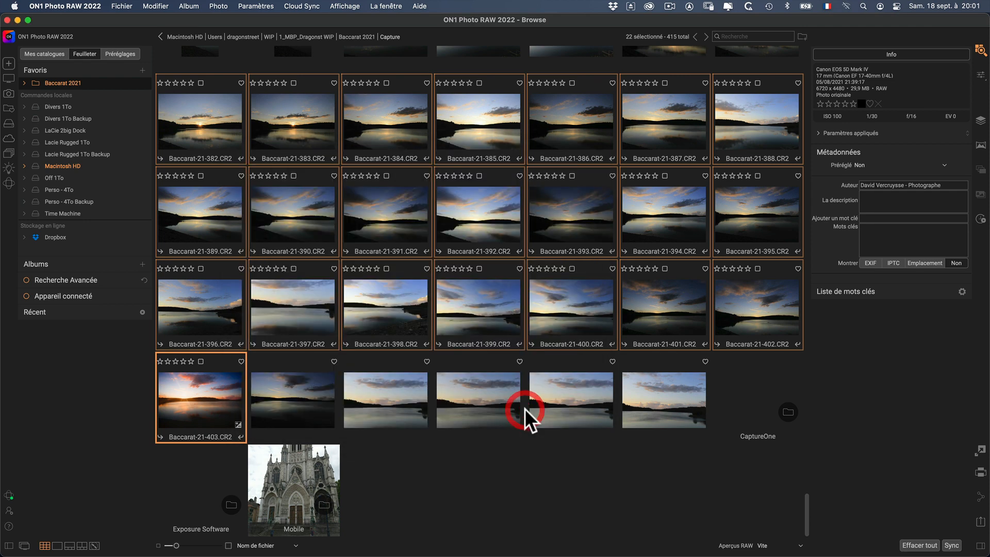
pyautogui.press('super+d')
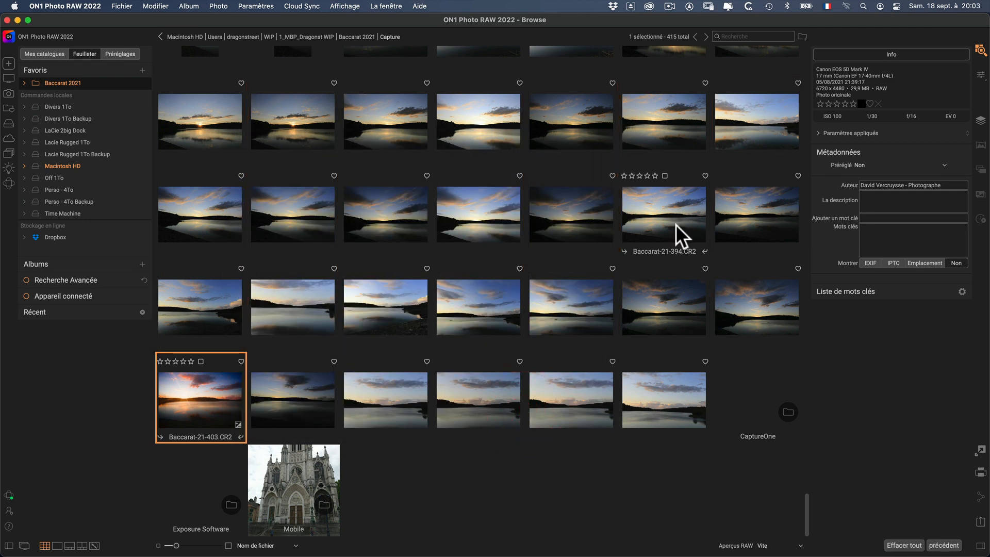
# Open Baccarat-21-403.CR2 for development and expand the Bruit et affûtage settings.
pyautogui.click(980, 75)
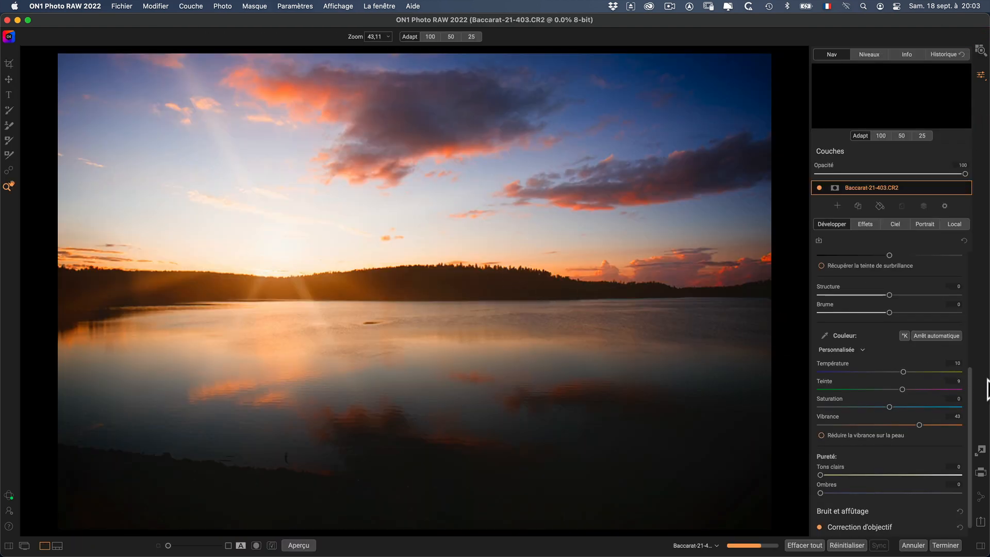
pyautogui.click(976, 393)
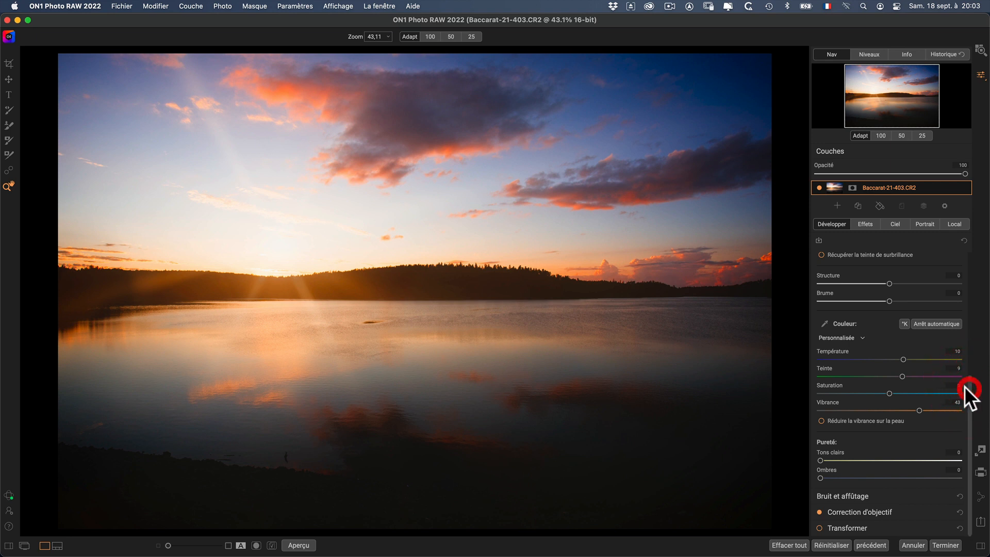
pyautogui.click(859, 494)
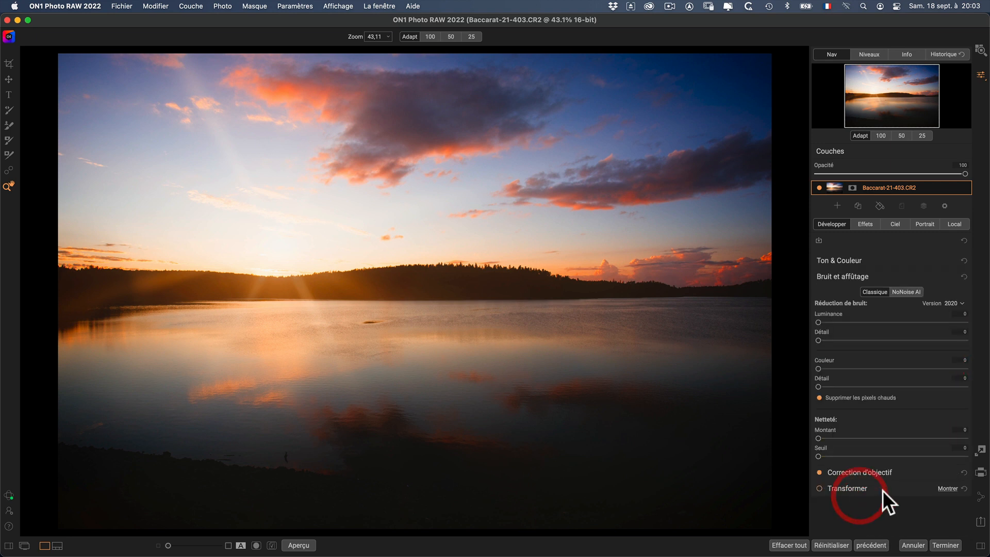
# Preview NoNoise AI noise reduction on the photo in a before/after comparison, and return to the fitted view.
pyautogui.click(904, 290)
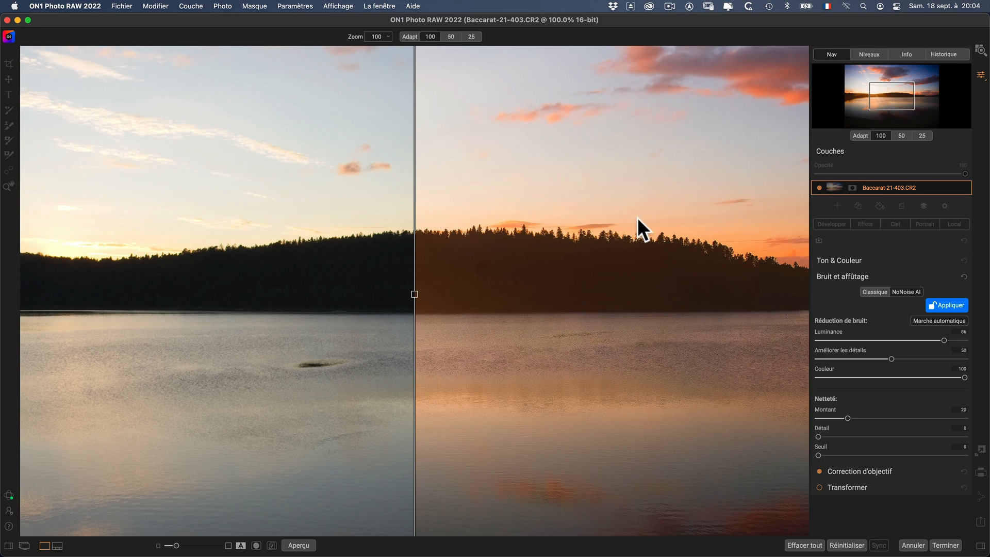
pyautogui.click(376, 290)
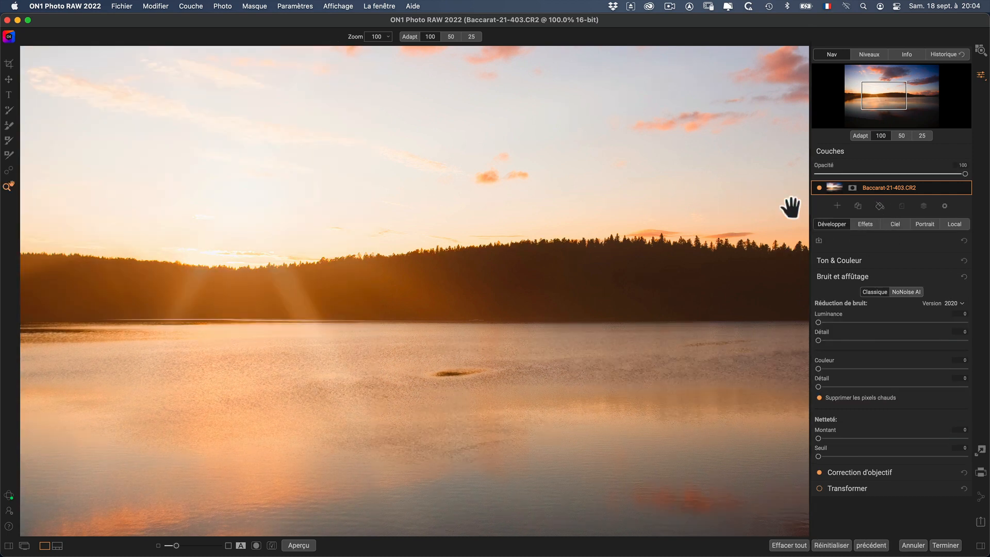
pyautogui.click(860, 136)
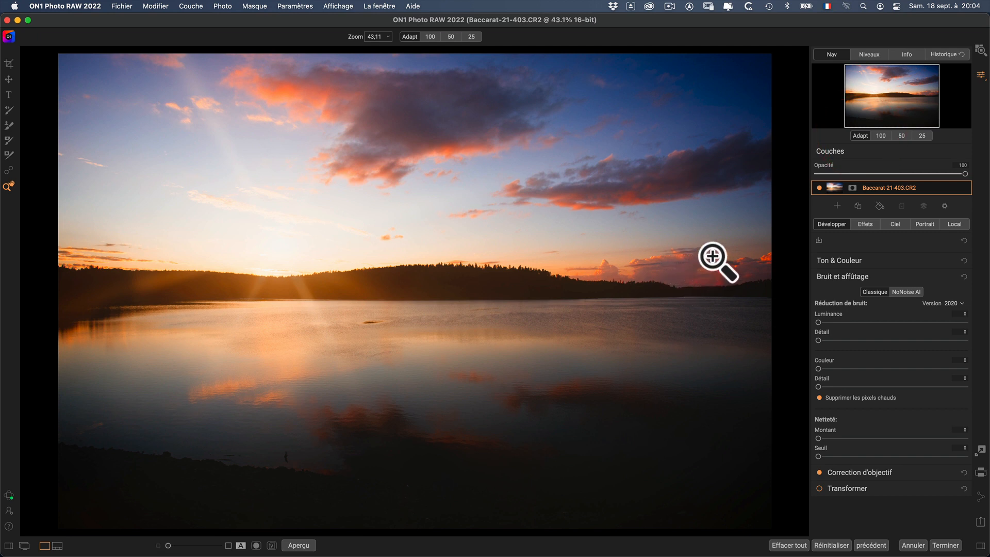
# Open the mask settings of the Sky Swap AI filter and display its mask over the photo.
pyautogui.click(895, 224)
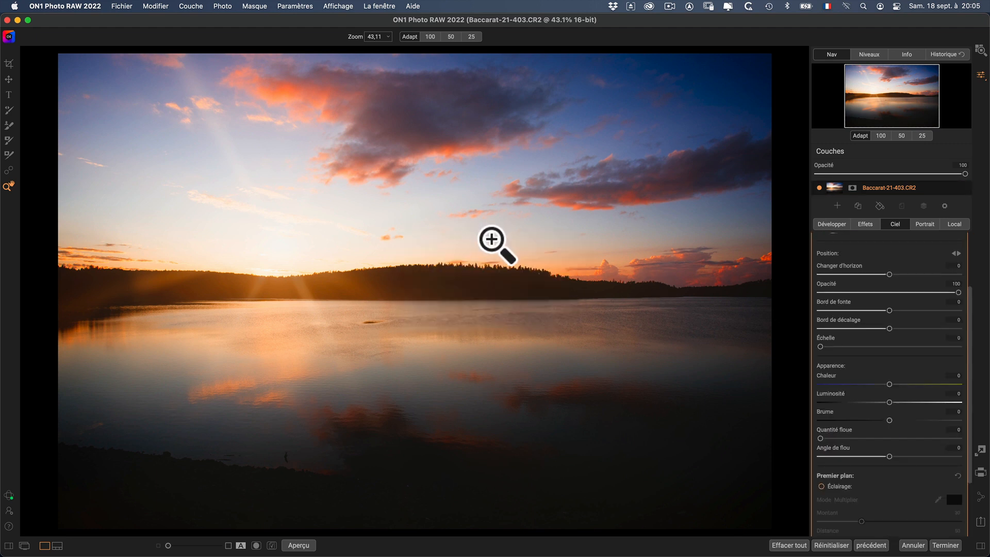
pyautogui.moveTo(969, 299); pyautogui.dragTo(965, 218)
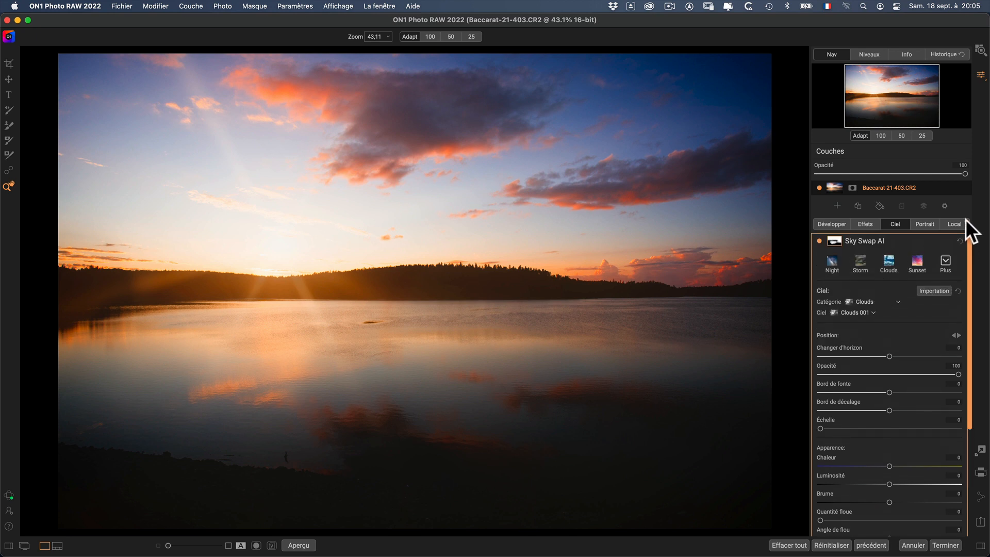
pyautogui.click(836, 239)
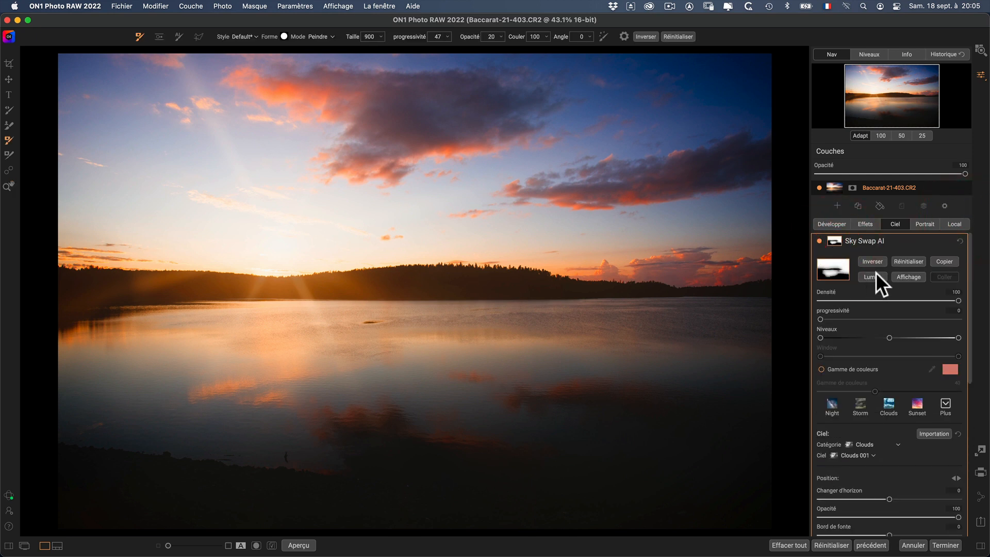
pyautogui.click(908, 277)
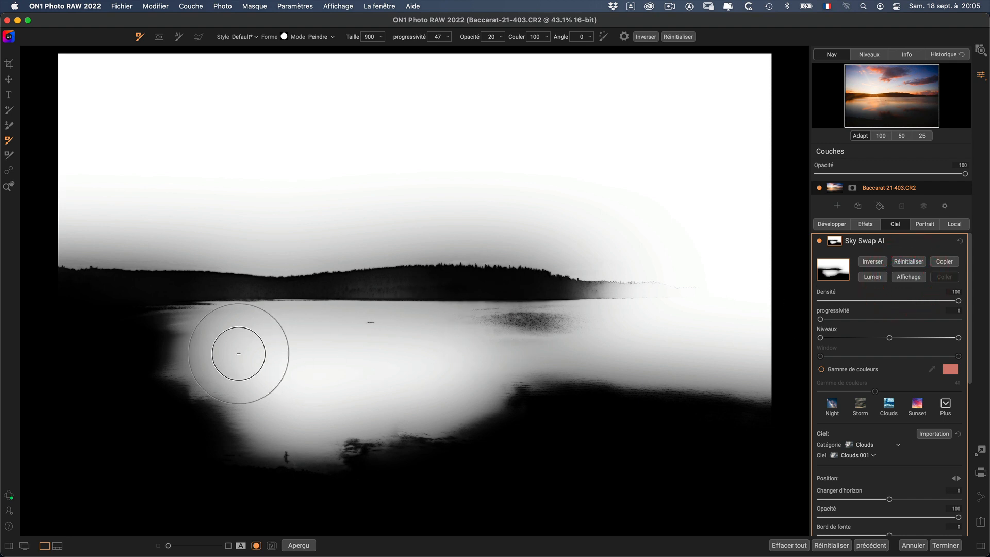
# Paint the lake out of the Sky Swap AI mask with the brush Opacité raised to 100, and hide the mask view.
pyautogui.moveTo(238, 353)
pyautogui.mouseDown()
pyautogui.moveTo(179, 341)
pyautogui.moveTo(296, 342)
pyautogui.moveTo(159, 351)
pyautogui.moveTo(300, 344)
pyautogui.mouseUp()
pyautogui.click(501, 37)
pyautogui.click(609, 49)
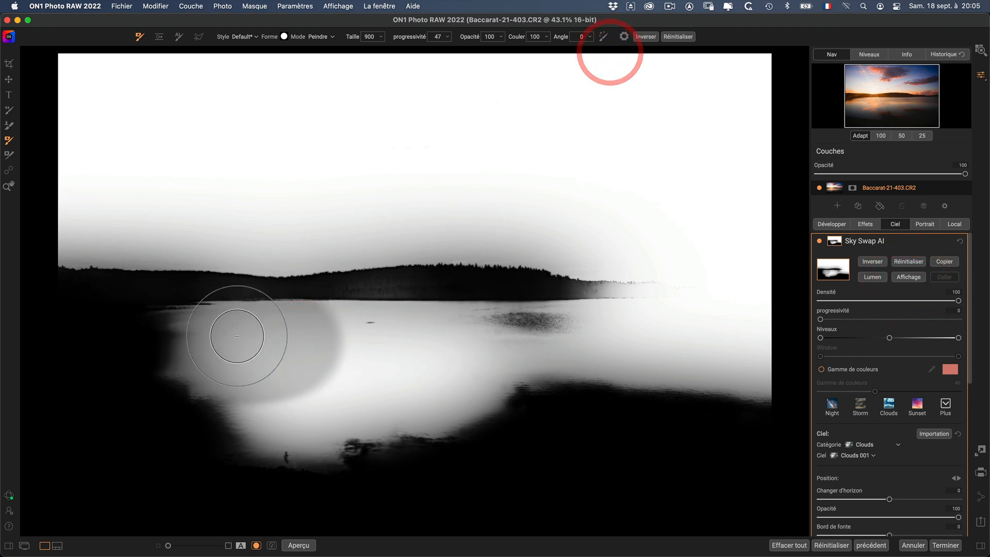
pyautogui.moveTo(238, 336)
pyautogui.mouseDown()
pyautogui.moveTo(162, 342)
pyautogui.moveTo(176, 352)
pyautogui.moveTo(302, 332)
pyautogui.moveTo(552, 329)
pyautogui.moveTo(743, 339)
pyautogui.moveTo(766, 352)
pyautogui.moveTo(718, 388)
pyautogui.moveTo(239, 399)
pyautogui.moveTo(220, 422)
pyautogui.moveTo(442, 425)
pyautogui.moveTo(601, 413)
pyautogui.mouseUp()
pyautogui.click(415, 492)
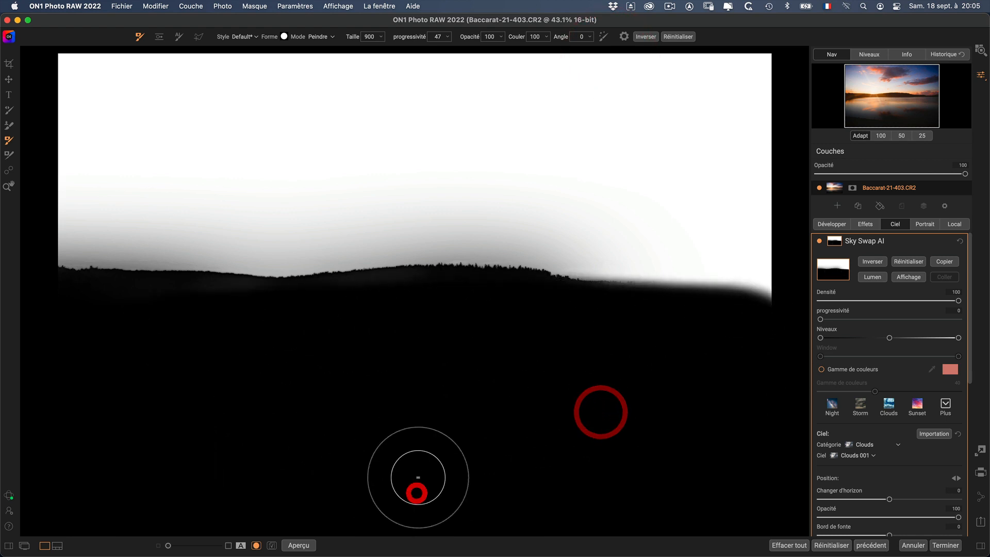
pyautogui.click(910, 276)
pyautogui.click(903, 277)
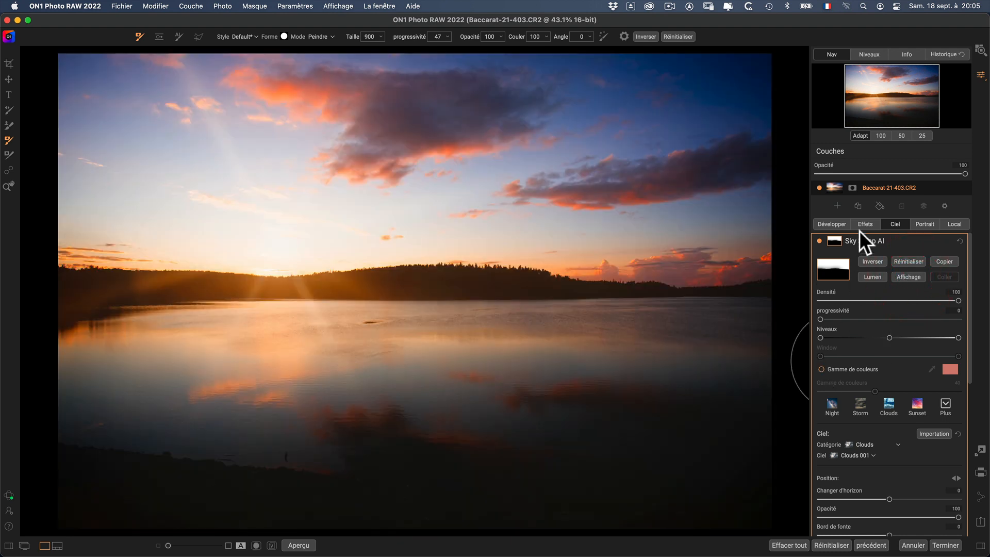
# Apply the Sunset preset to the Sky Swap AI filter and choose Sunset 018 as the replacement sky.
pyautogui.click(917, 403)
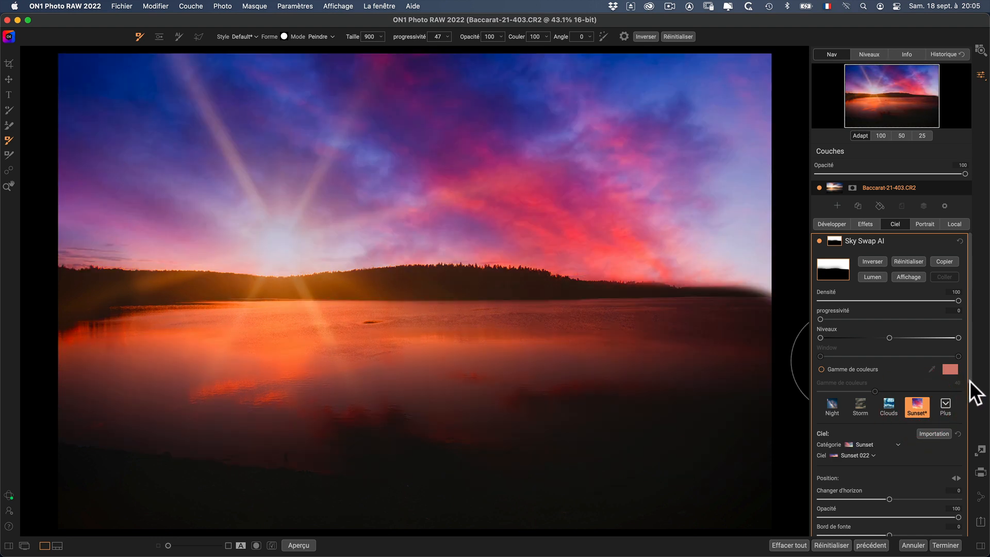
pyautogui.scroll(-2, 970, 389)
pyautogui.click(969, 390)
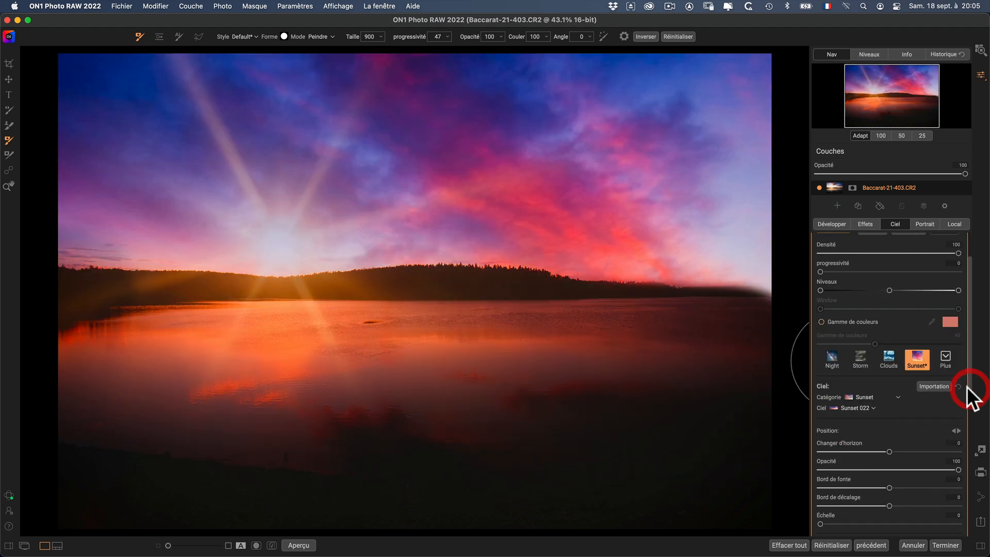
pyautogui.click(873, 408)
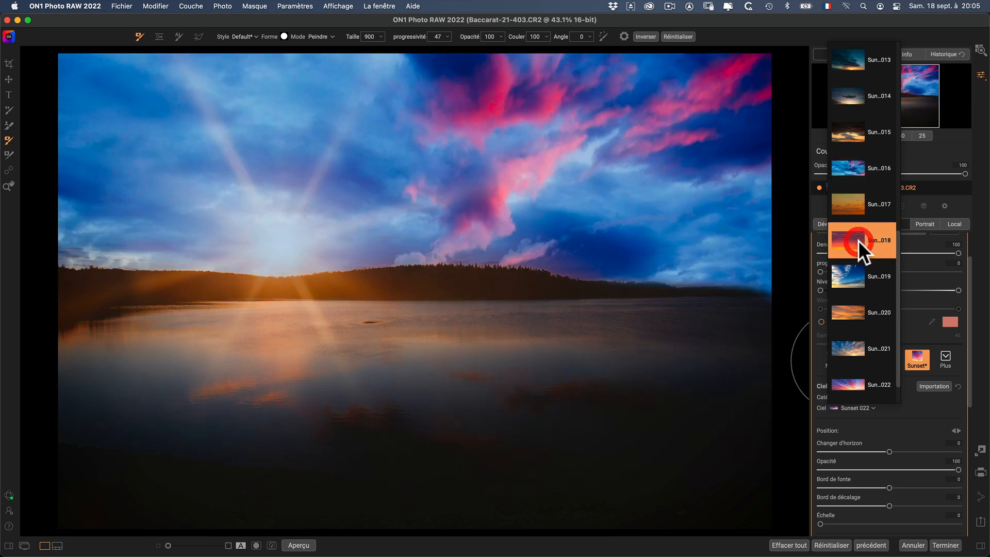
pyautogui.click(858, 240)
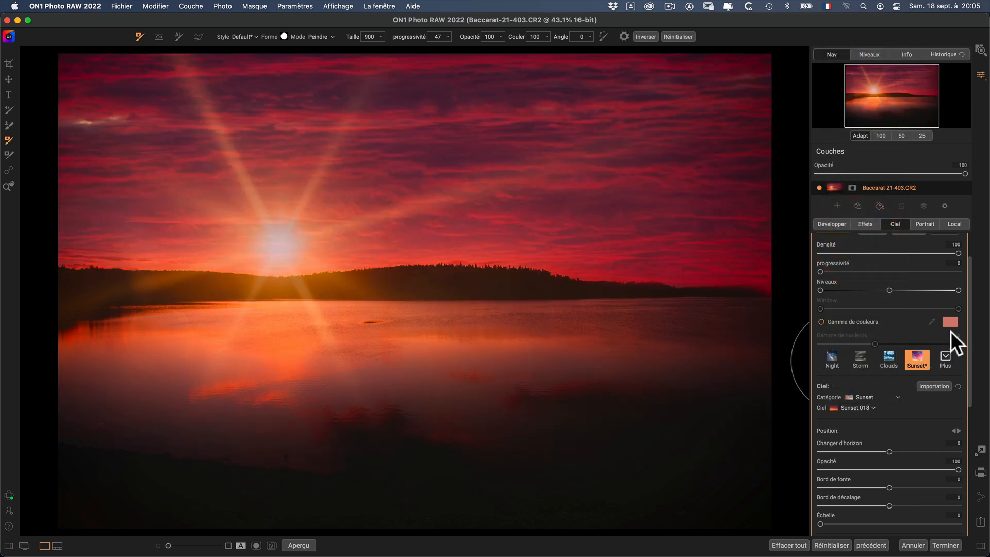
# Shift the replacement sky's horizon by setting Changer d'horizon to 9.
pyautogui.moveTo(970, 301); pyautogui.dragTo(969, 359)
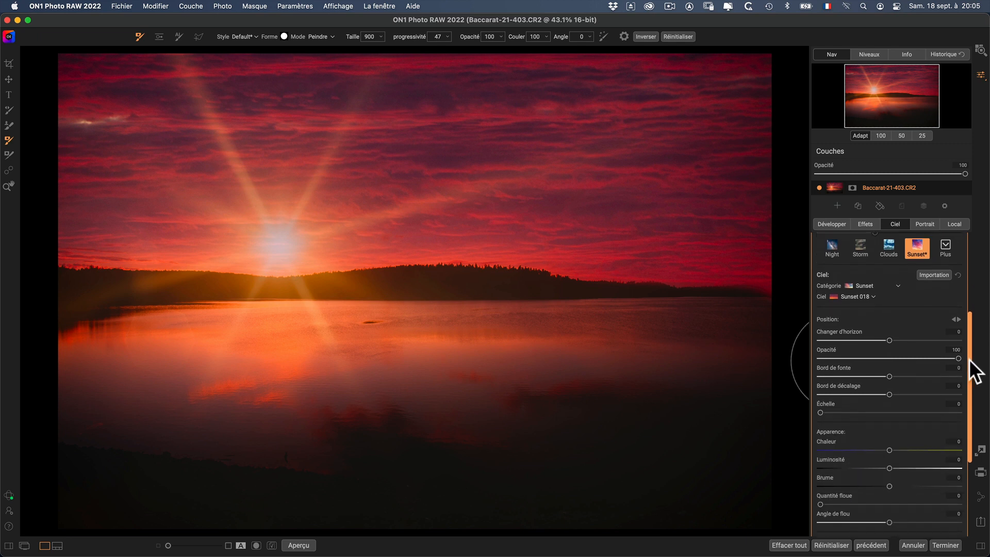
pyautogui.click(889, 335)
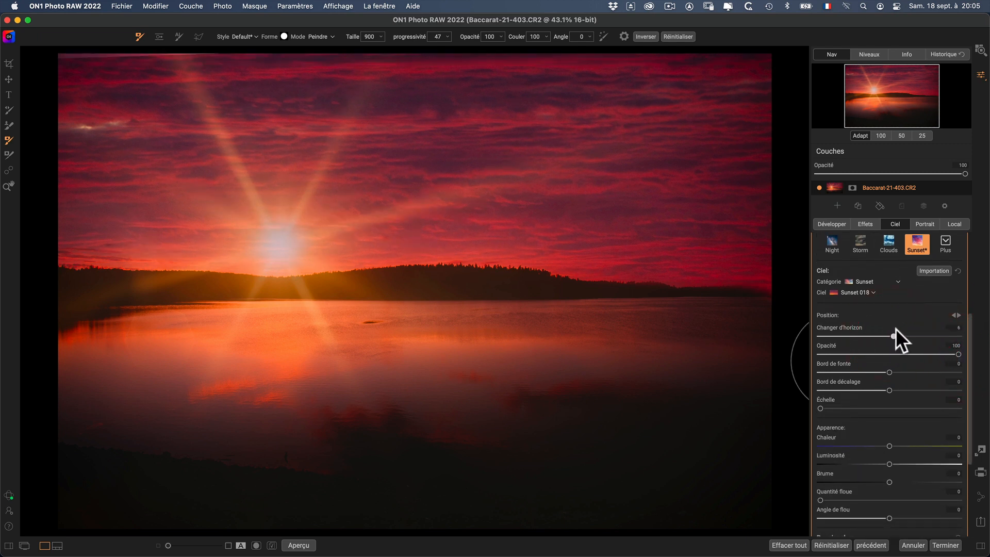
pyautogui.moveTo(895, 330); pyautogui.dragTo(894, 333)
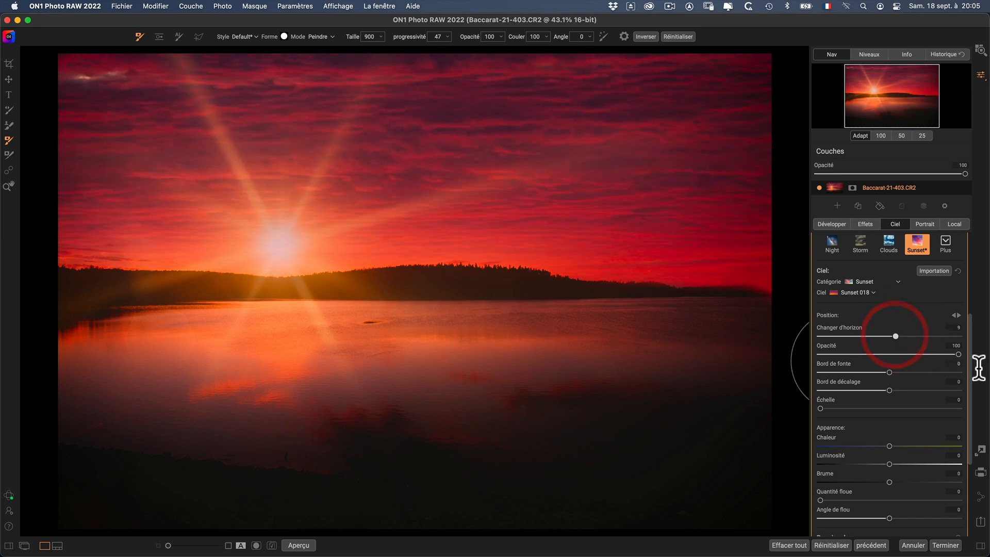
# Try blurring the replacement sky with Quantité floue 66 and Angle de flou -90, and set Quantité floue back to 0.
pyautogui.moveTo(968, 351); pyautogui.dragTo(967, 398)
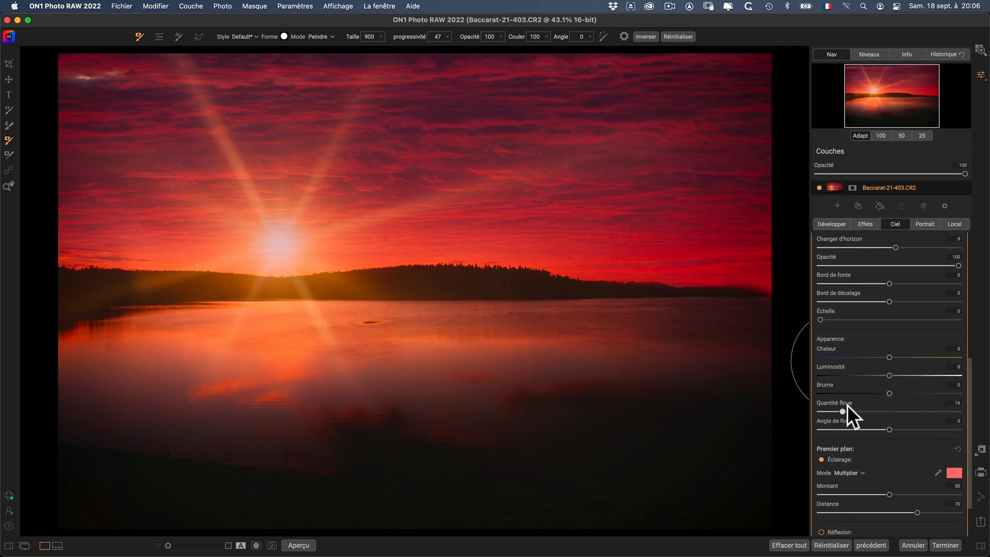
pyautogui.click(909, 410)
pyautogui.moveTo(889, 429); pyautogui.dragTo(818, 424)
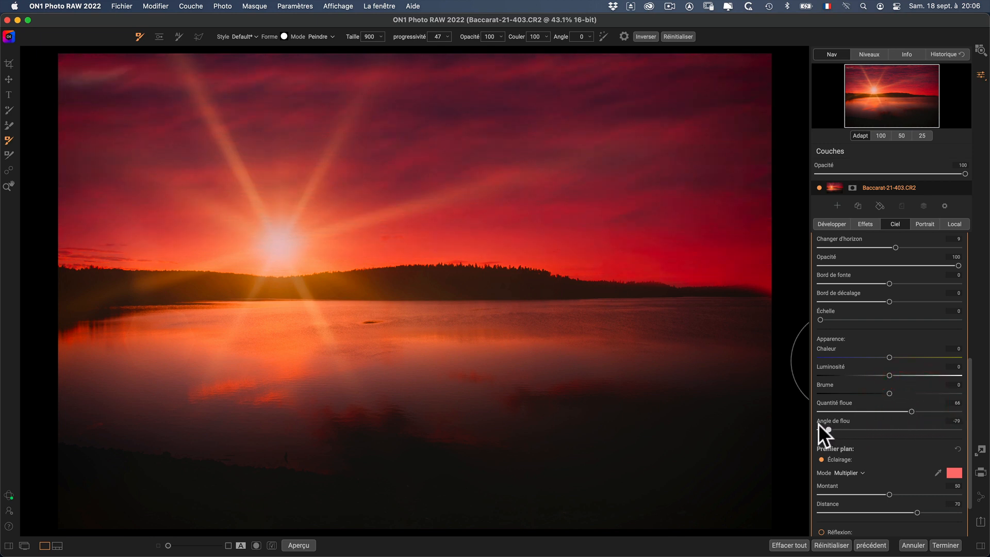
pyautogui.click(815, 407)
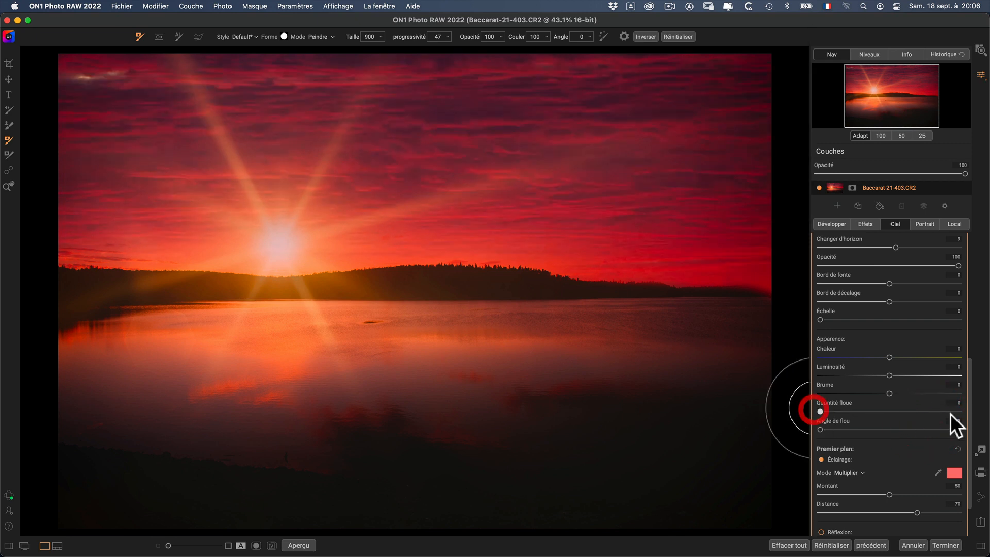
# Review the Premier plan lighting and reflection settings, and reset the Sky Swap AI filter.
pyautogui.scroll(-2, 976, 413)
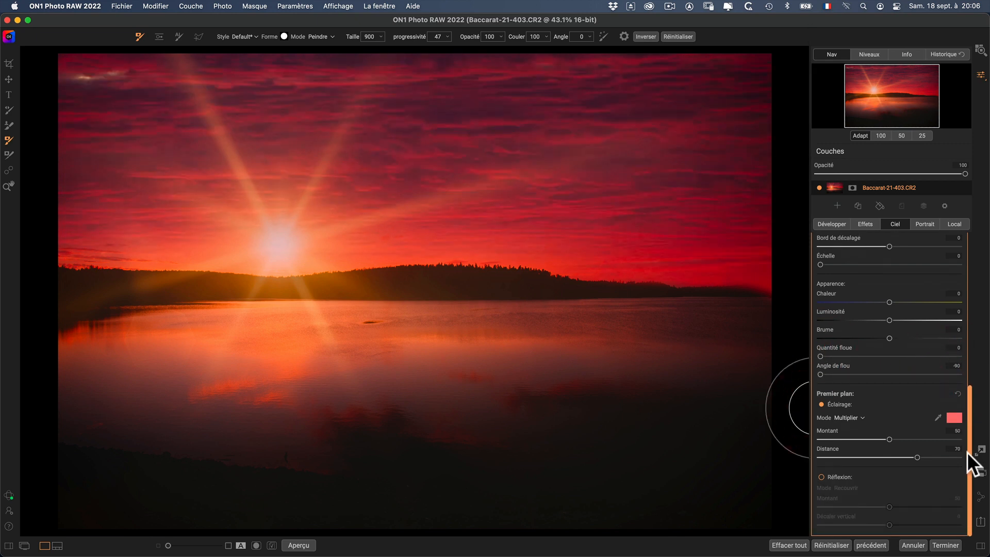
pyautogui.moveTo(971, 457); pyautogui.dragTo(972, 255)
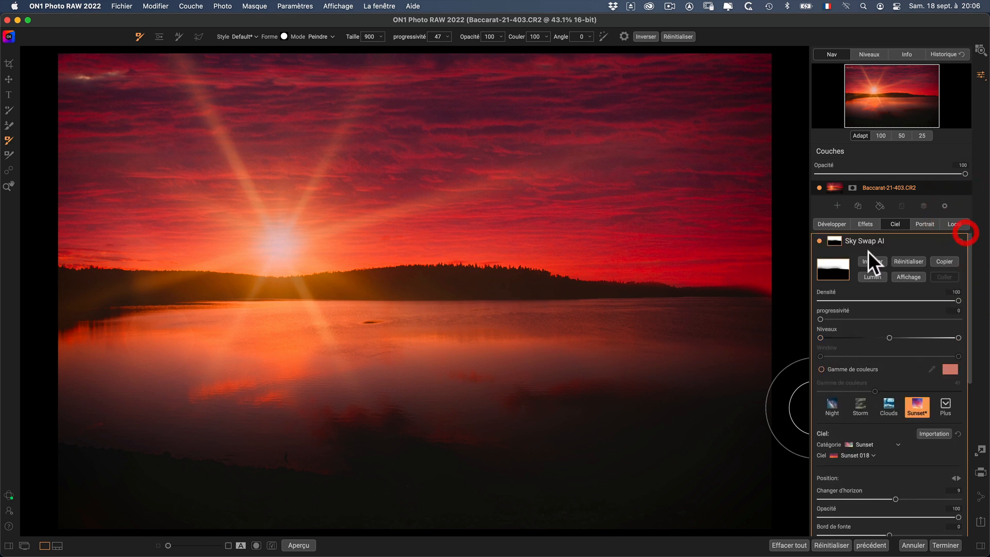
pyautogui.click(960, 240)
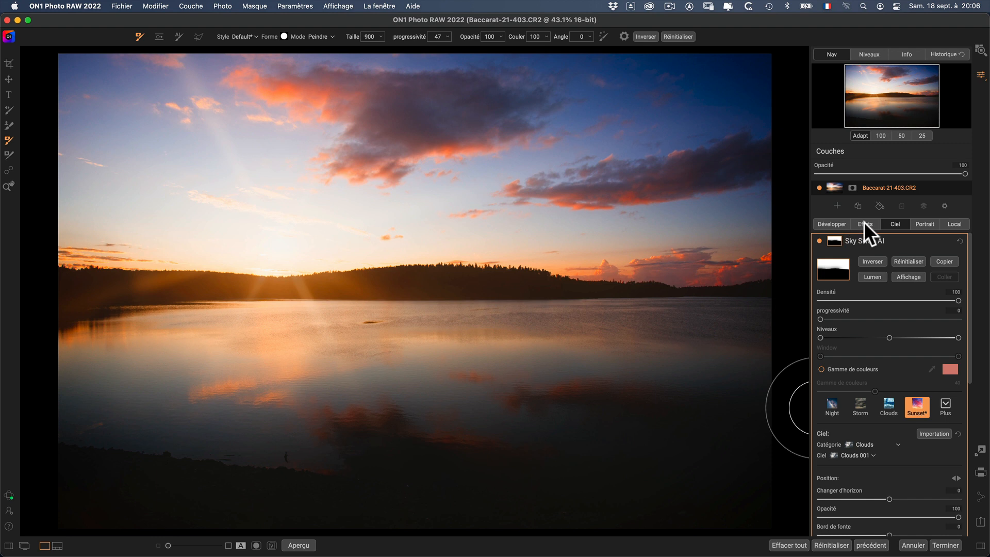
# Mask out the sky on the Baccarat-21-403.CR2 layer with Masquer le ciel and paint the lake back in.
pyautogui.click(833, 224)
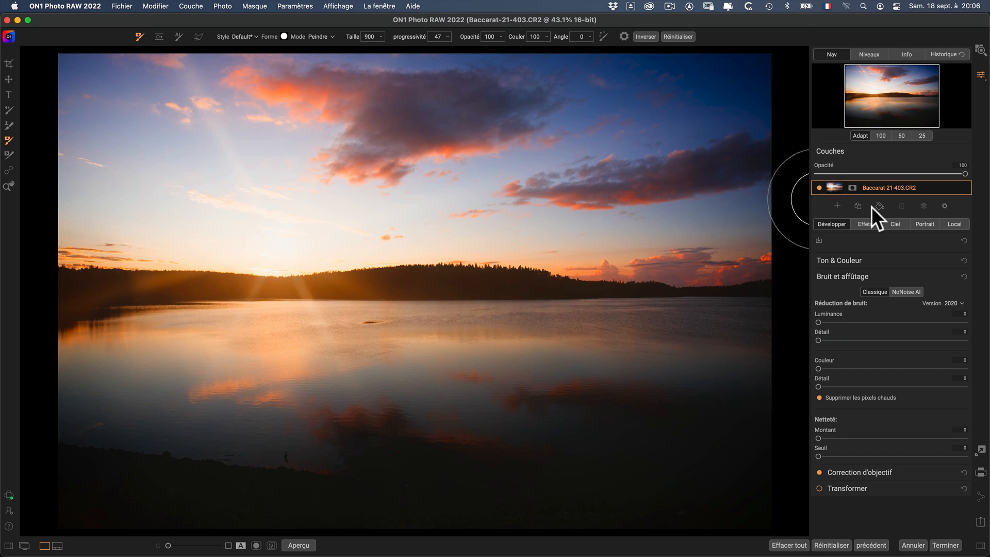
pyautogui.click(256, 6)
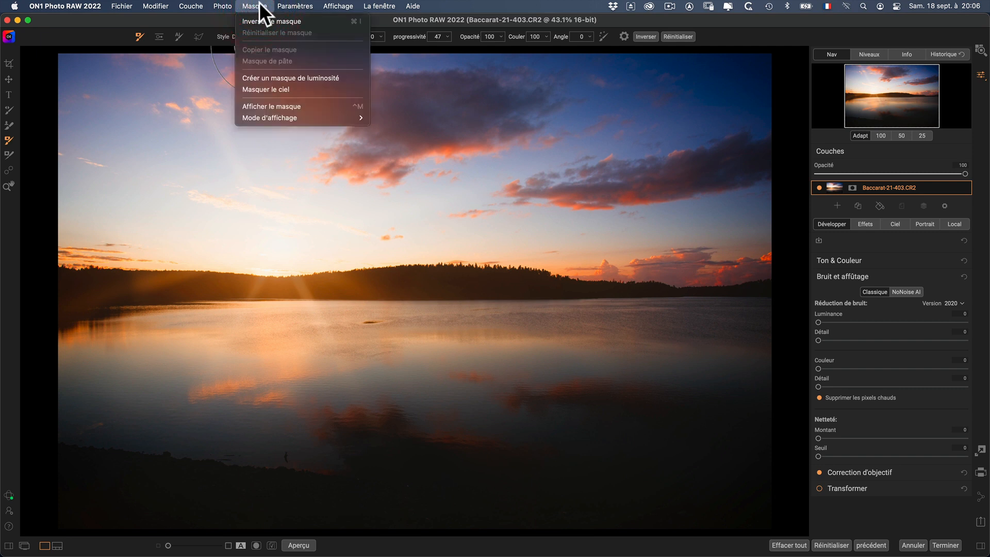
pyautogui.click(268, 89)
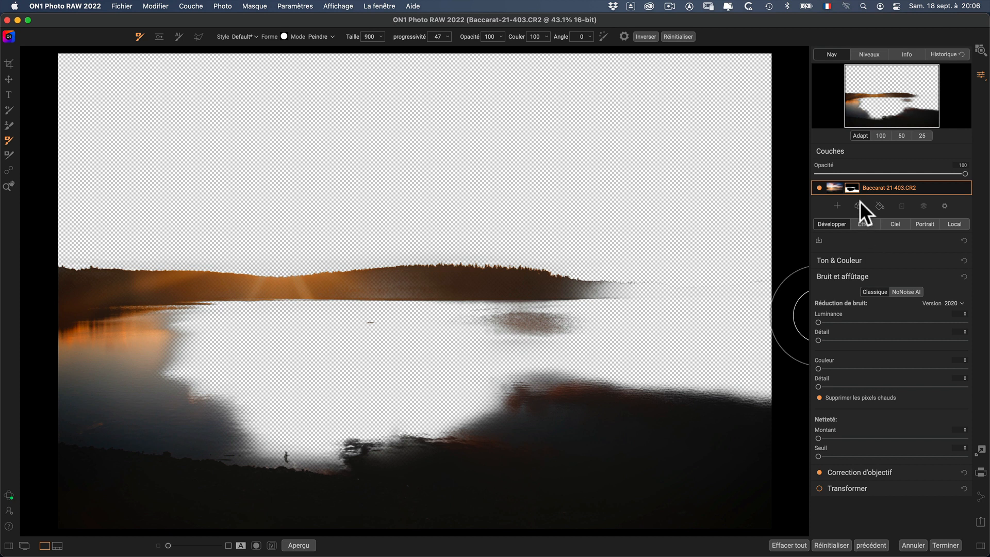
pyautogui.moveTo(629, 342)
pyautogui.mouseDown()
pyautogui.moveTo(276, 361)
pyautogui.moveTo(359, 367)
pyautogui.moveTo(708, 339)
pyautogui.moveTo(427, 339)
pyautogui.moveTo(596, 320)
pyautogui.moveTo(771, 333)
pyautogui.moveTo(794, 360)
pyautogui.moveTo(242, 411)
pyautogui.moveTo(338, 435)
pyautogui.moveTo(522, 372)
pyautogui.moveTo(275, 434)
pyautogui.moveTo(68, 401)
pyautogui.moveTo(155, 346)
pyautogui.moveTo(461, 338)
pyautogui.moveTo(393, 376)
pyautogui.mouseUp()
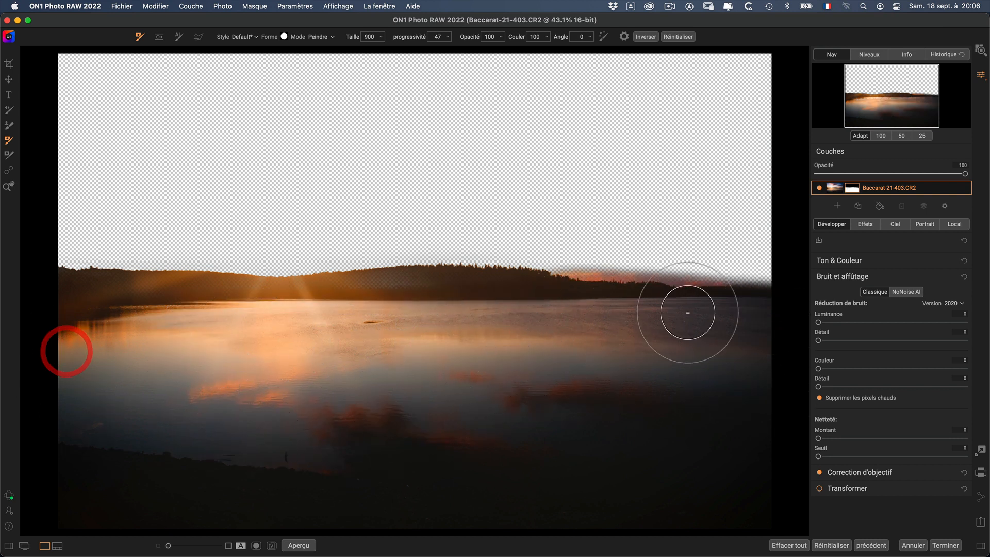
# Reset the Baccarat-21-403.CR2 layer's mask, reopen the Sky Swap AI settings and collapse the layer mask settings.
pyautogui.click(852, 187)
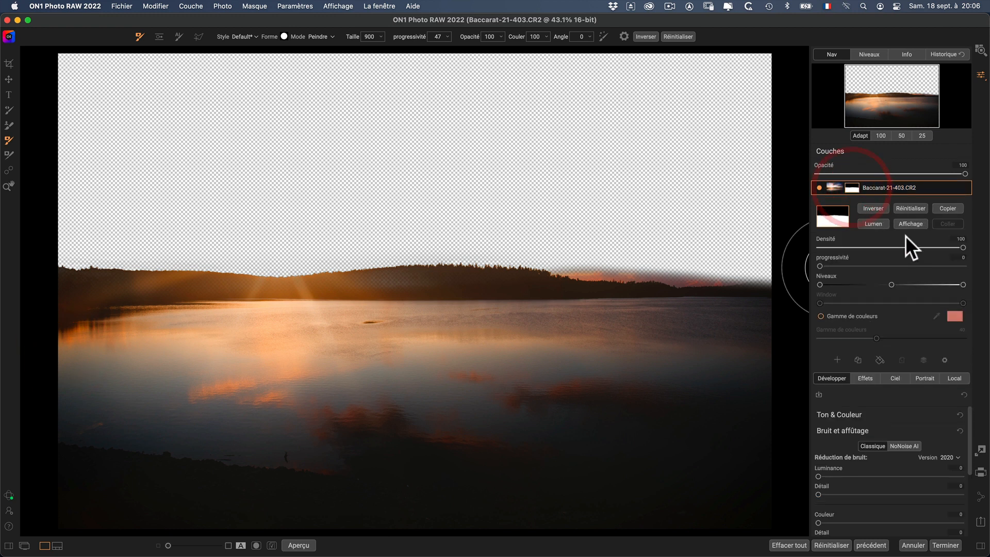
pyautogui.click(907, 208)
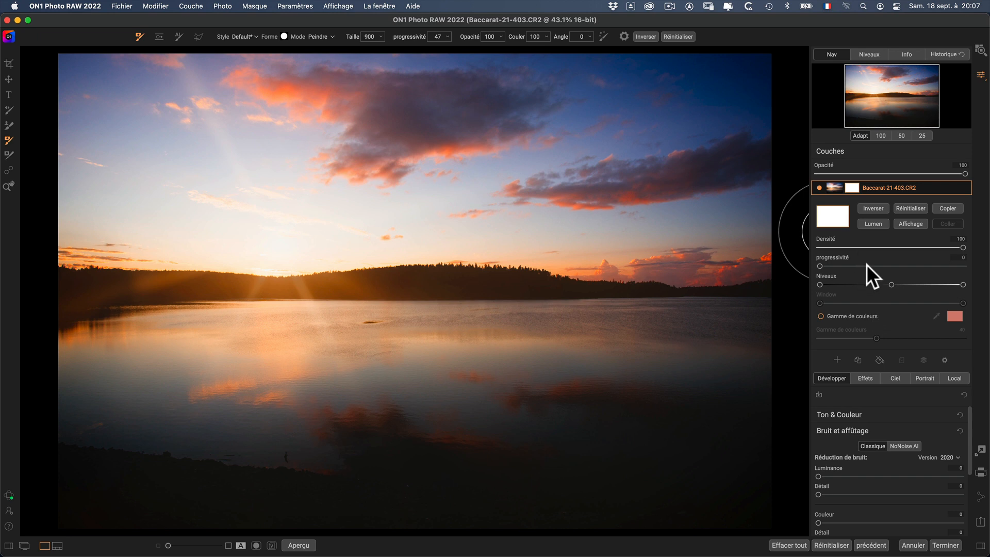
pyautogui.click(969, 409)
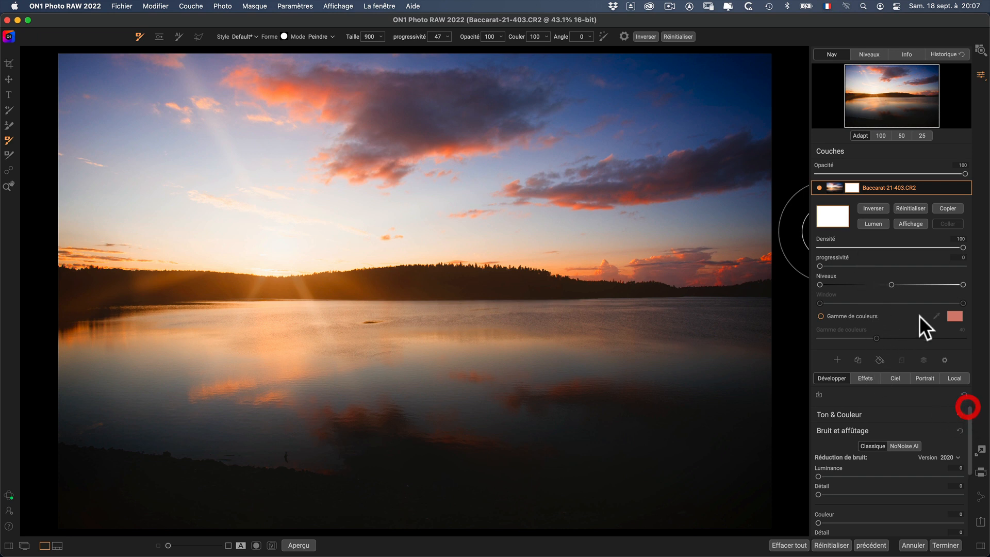
pyautogui.click(895, 377)
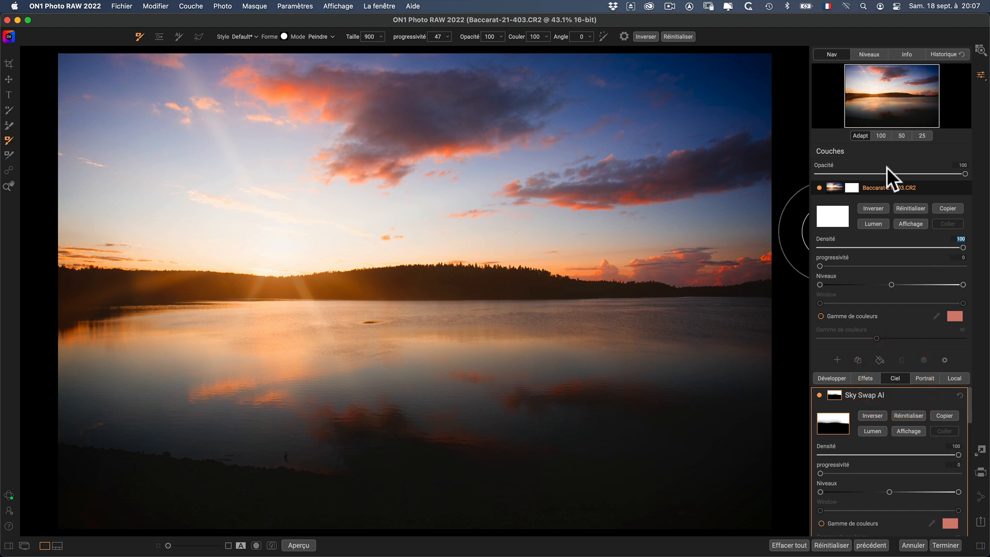
pyautogui.click(873, 187)
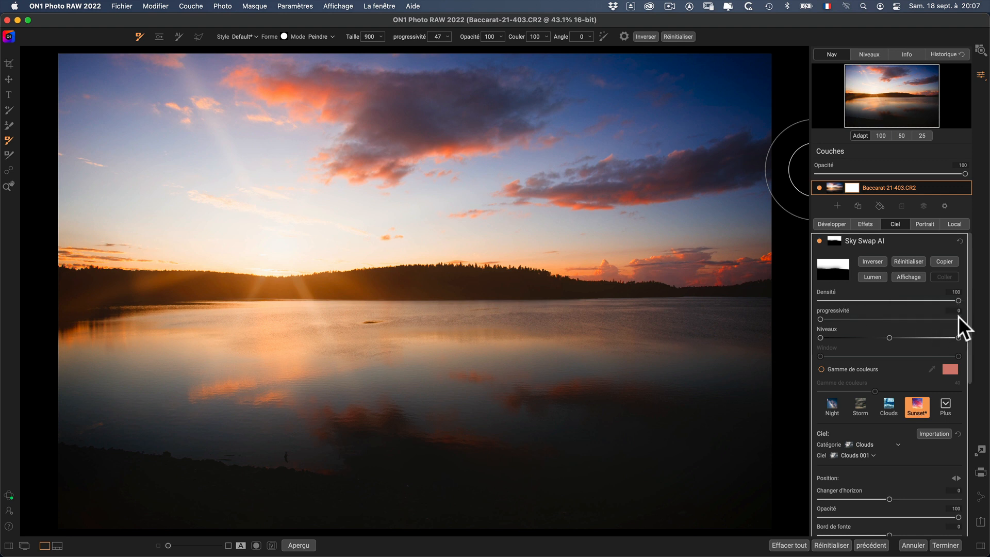
# Examine the custom sky import window in Gestion des extras, including the Filigranes and Soleil flares categories, and where it is opened from.
pyautogui.moveTo(969, 279); pyautogui.dragTo(964, 299)
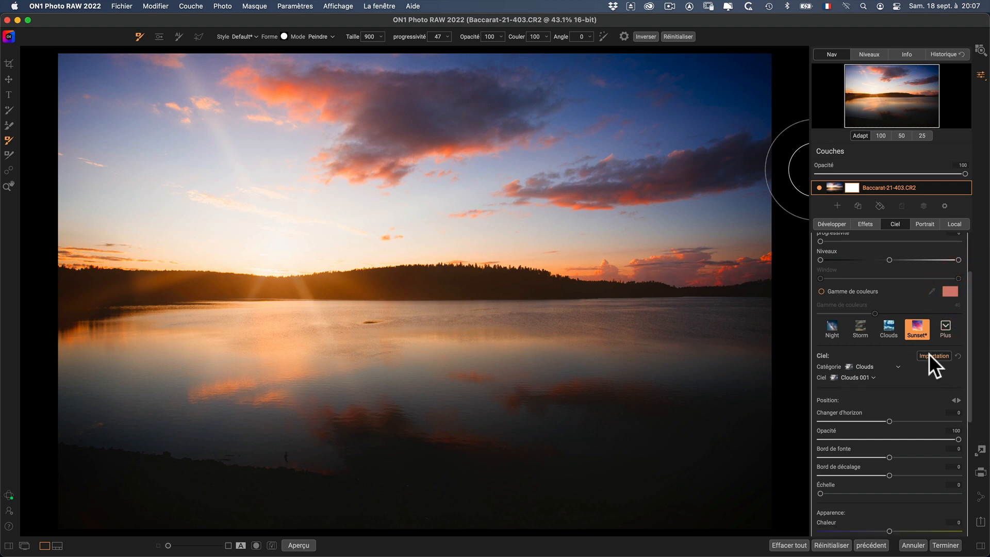
pyautogui.click(929, 353)
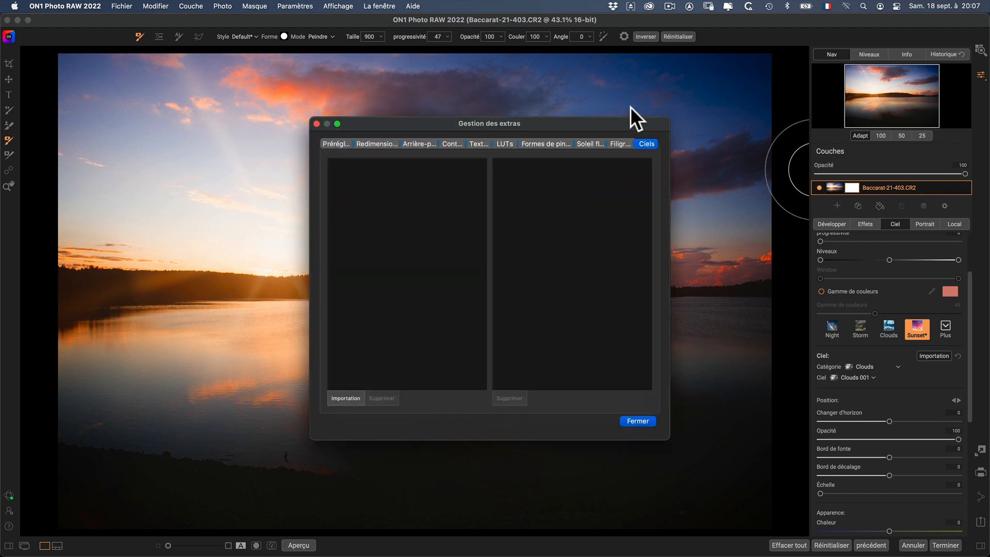
pyautogui.moveTo(311, 117); pyautogui.dragTo(133, 115)
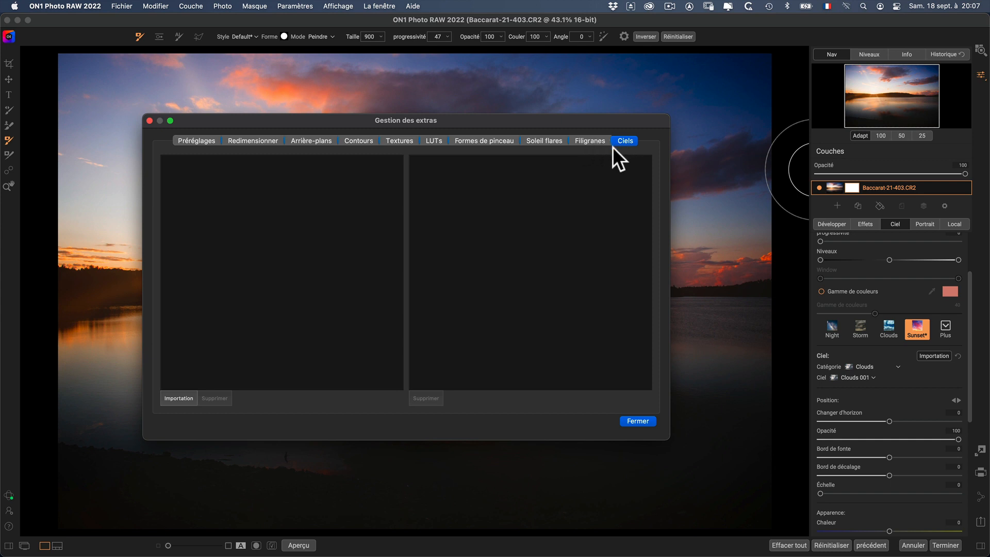
pyautogui.click(592, 140)
pyautogui.click(550, 139)
pyautogui.click(625, 140)
pyautogui.click(637, 420)
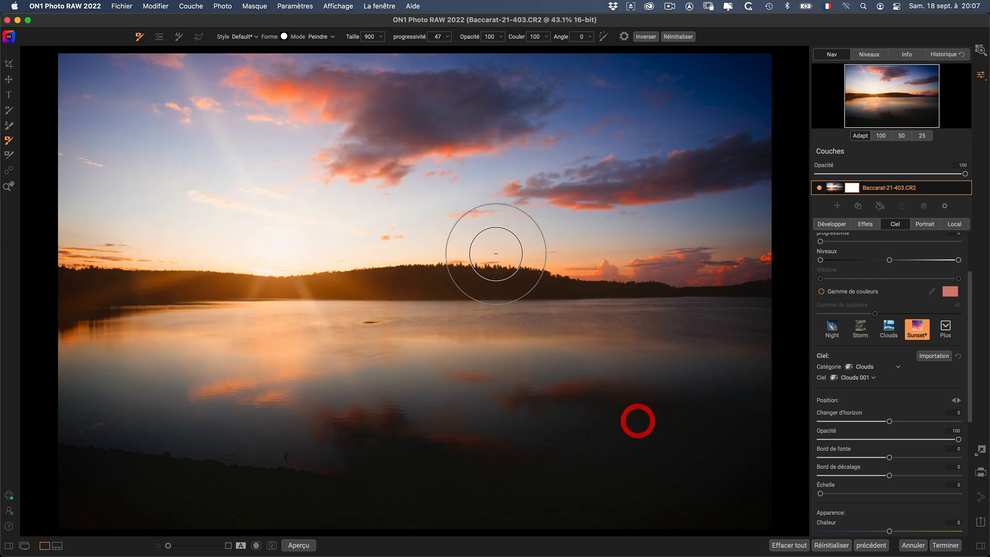
pyautogui.click(123, 5)
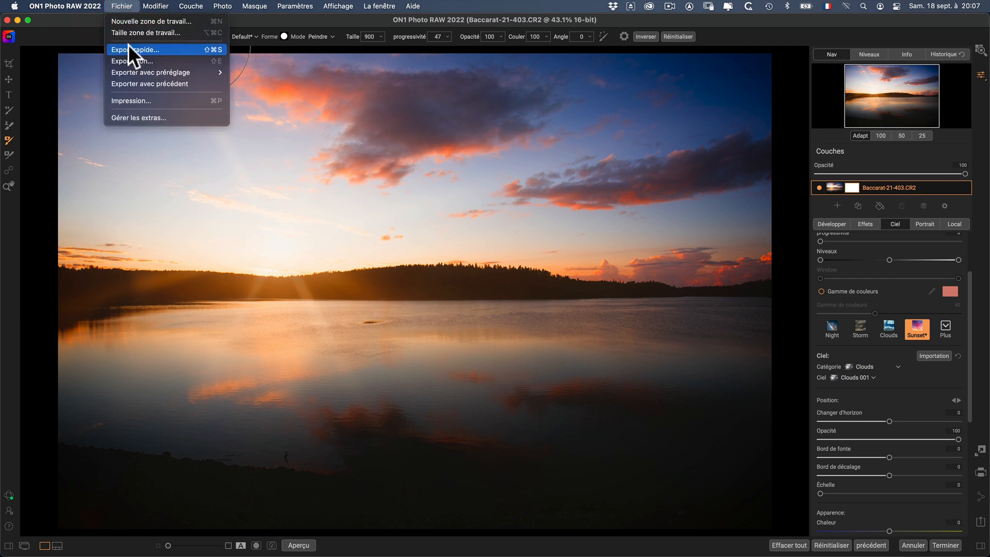
pyautogui.click(775, 68)
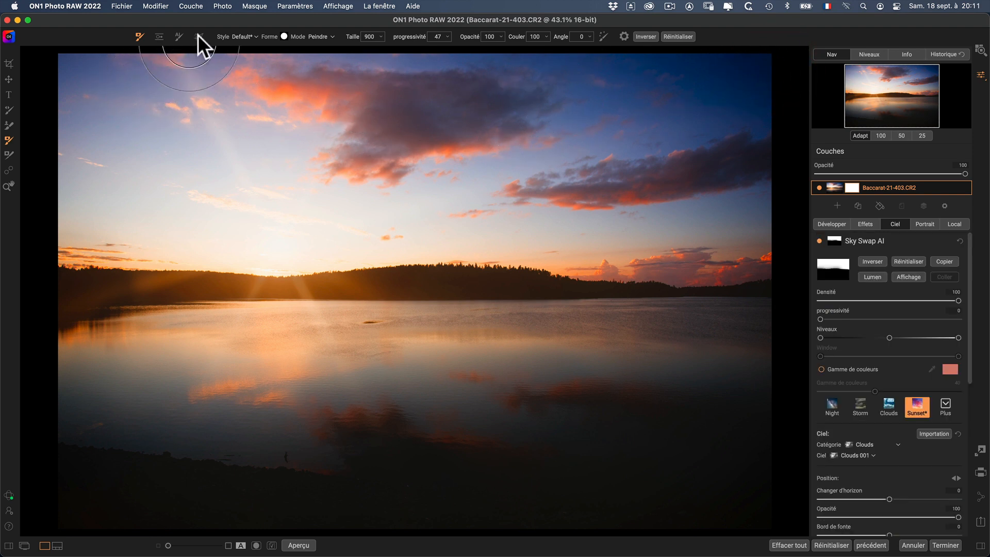
# Trace the sky's lower boundary with the line mask tool, from the photo's upper-left corner down and along the treeline to its right edge.
pyautogui.click(197, 35)
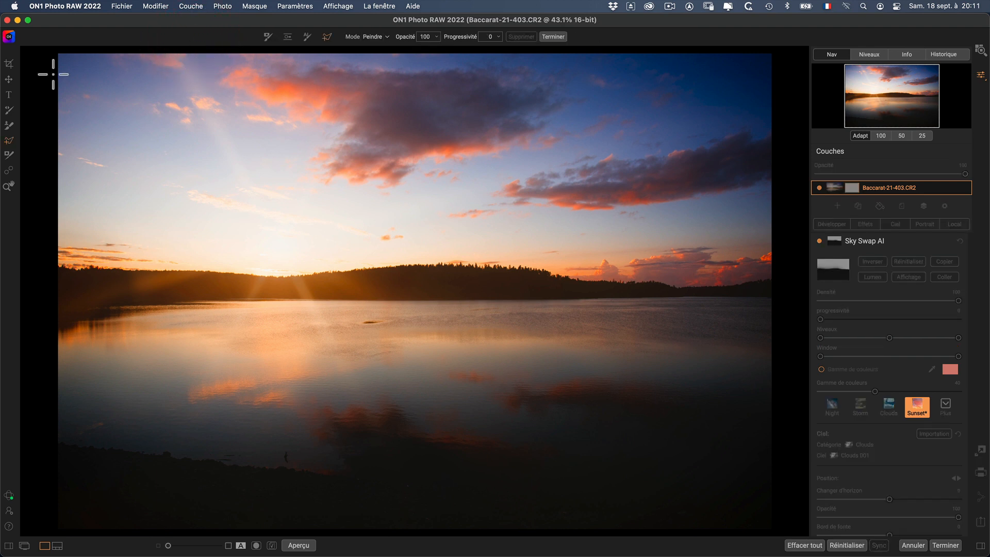
pyautogui.click(58, 54)
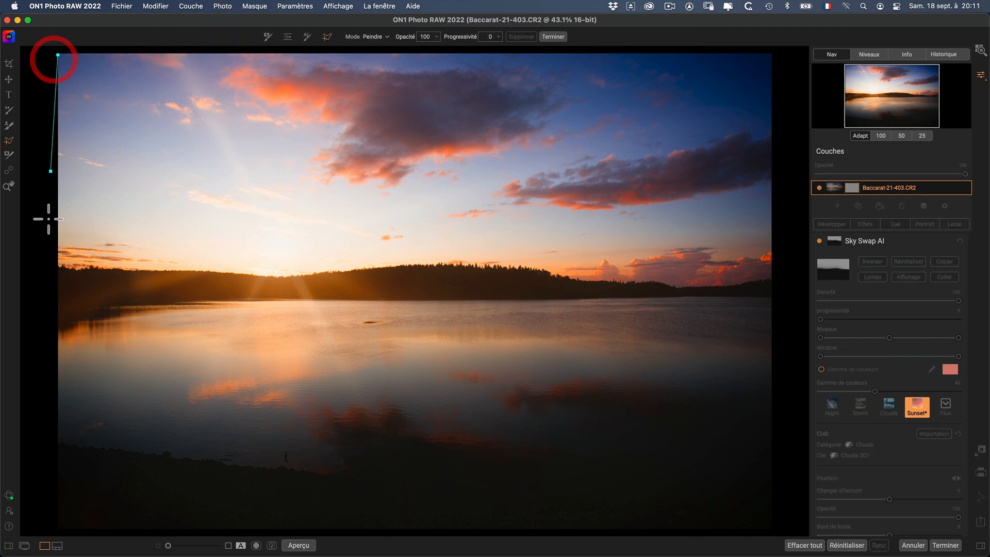
pyautogui.click(58, 268)
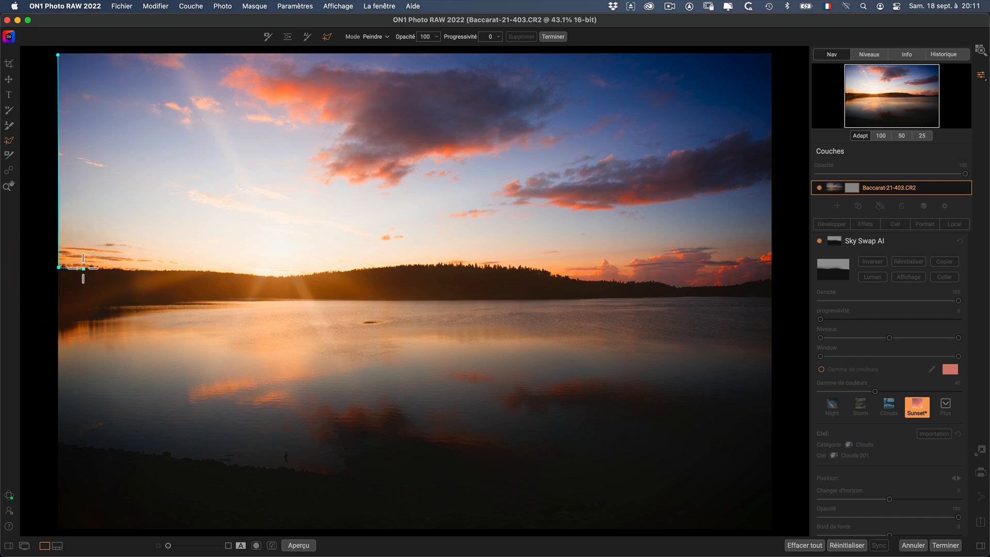
pyautogui.click(83, 268)
pyautogui.click(200, 269)
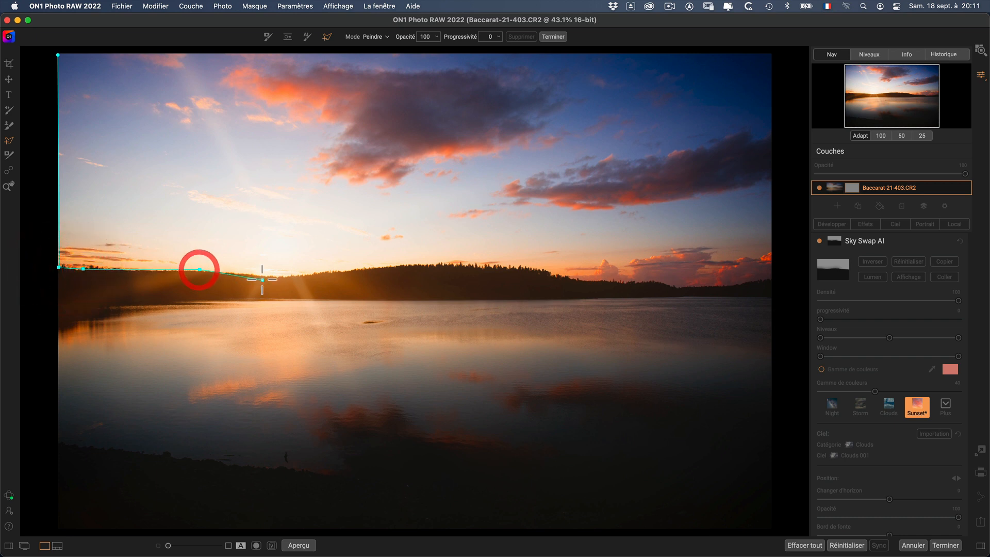
pyautogui.click(269, 276)
pyautogui.click(379, 266)
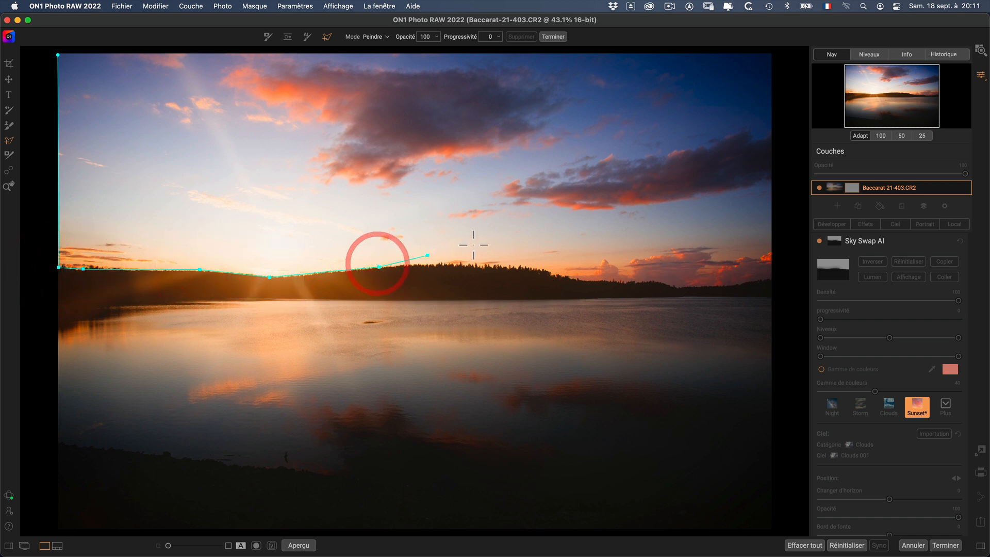
pyautogui.click(489, 265)
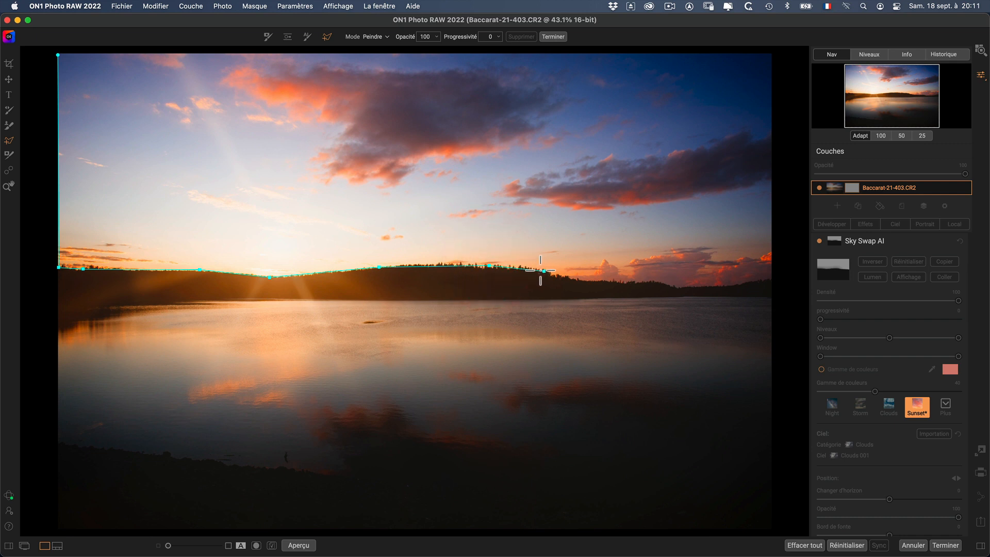
pyautogui.click(543, 271)
pyautogui.click(617, 283)
pyautogui.click(678, 286)
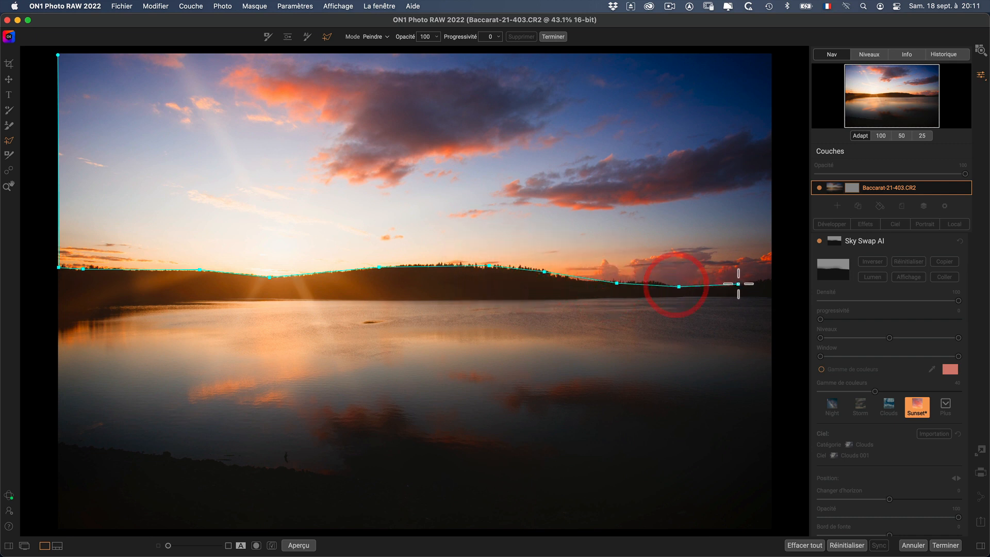
pyautogui.click(738, 283)
pyautogui.click(771, 279)
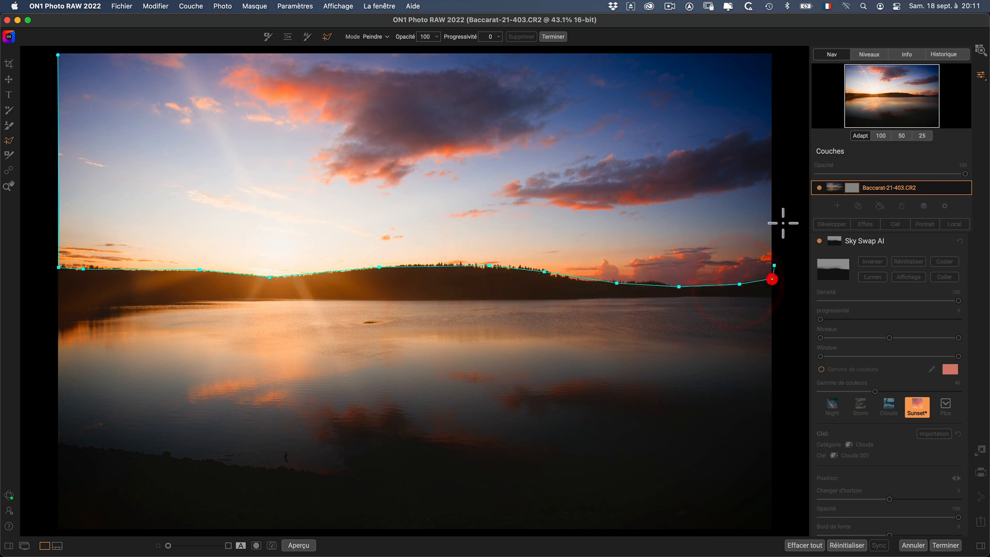
# Close the sky outline along the photo's upper edge, back at its starting point.
pyautogui.click(779, 52)
pyautogui.click(568, 51)
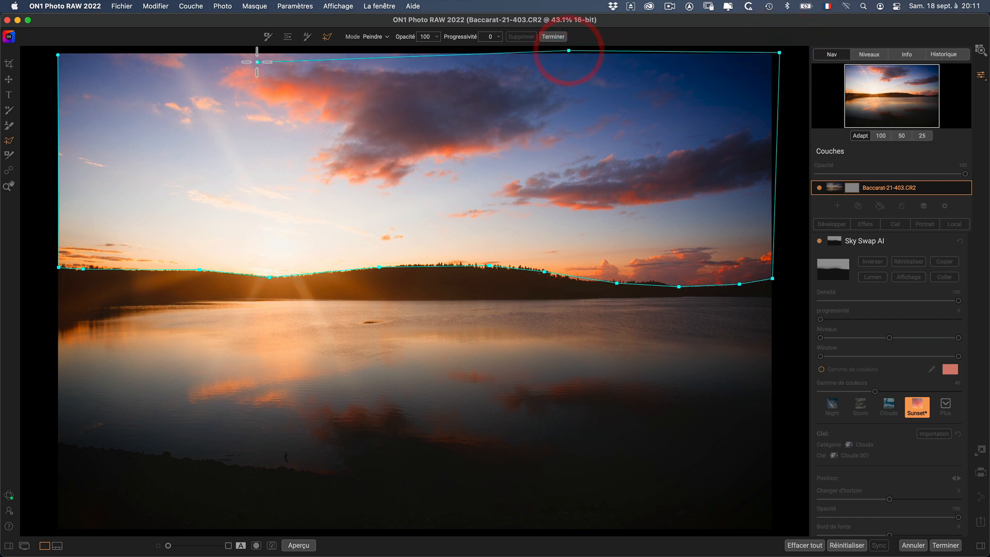
pyautogui.click(113, 52)
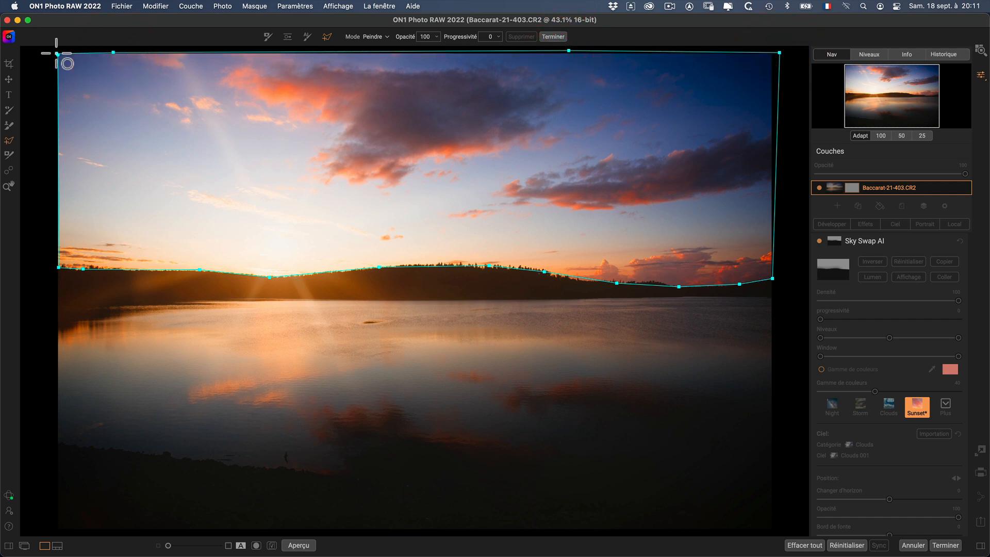
pyautogui.click(57, 53)
pyautogui.click(56, 52)
pyautogui.click(60, 58)
# Refine the closed outline by adding and adjusting points along the left part of the treeline.
pyautogui.click(67, 268)
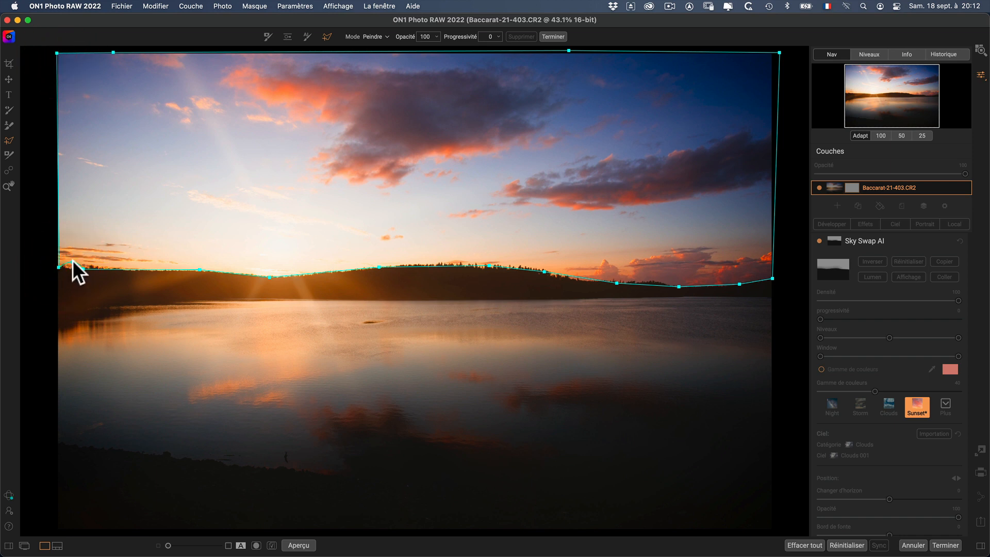
pyautogui.click(73, 255)
pyautogui.click(96, 255)
pyautogui.moveTo(97, 256)
pyautogui.mouseDown()
pyautogui.moveTo(101, 268)
pyautogui.moveTo(76, 265)
pyautogui.mouseUp()
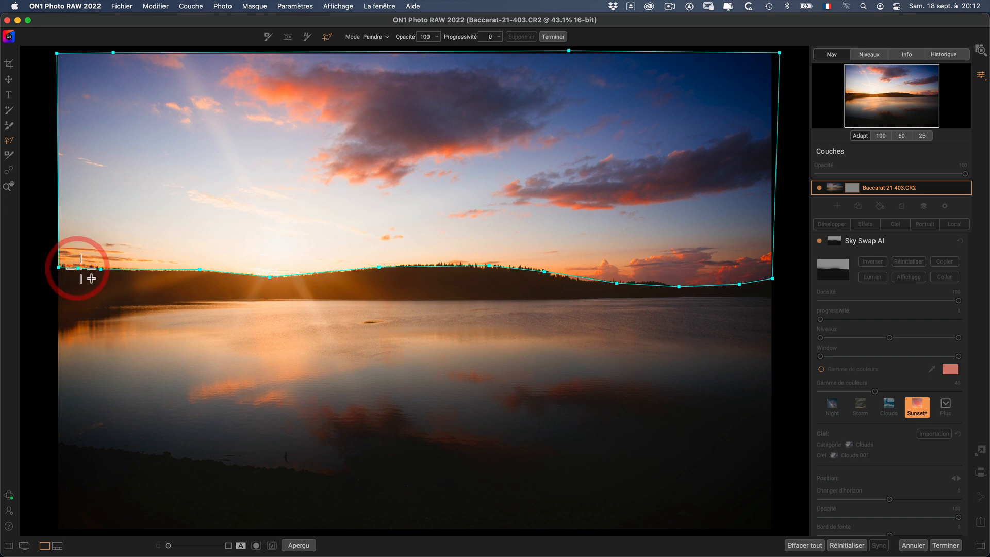
pyautogui.click(116, 269)
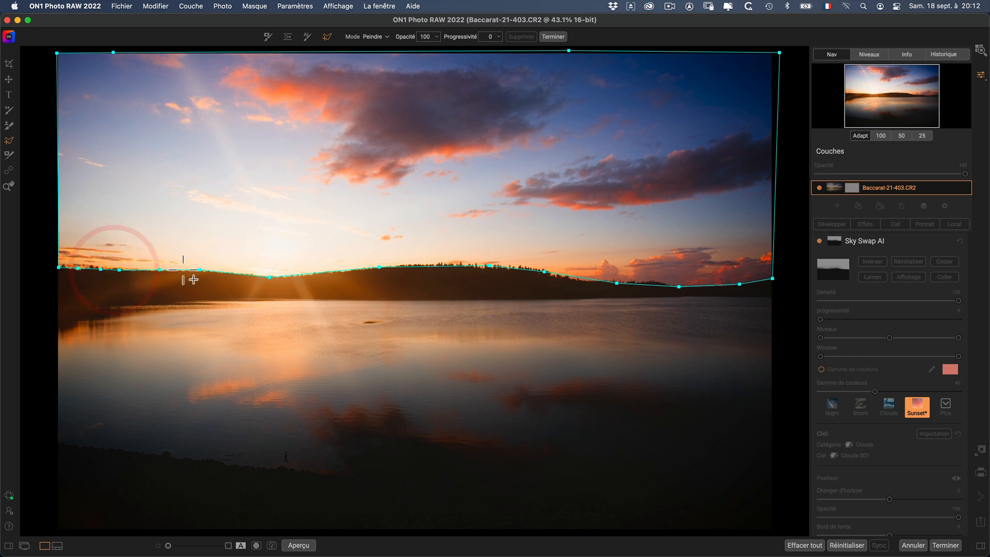
pyautogui.click(220, 270)
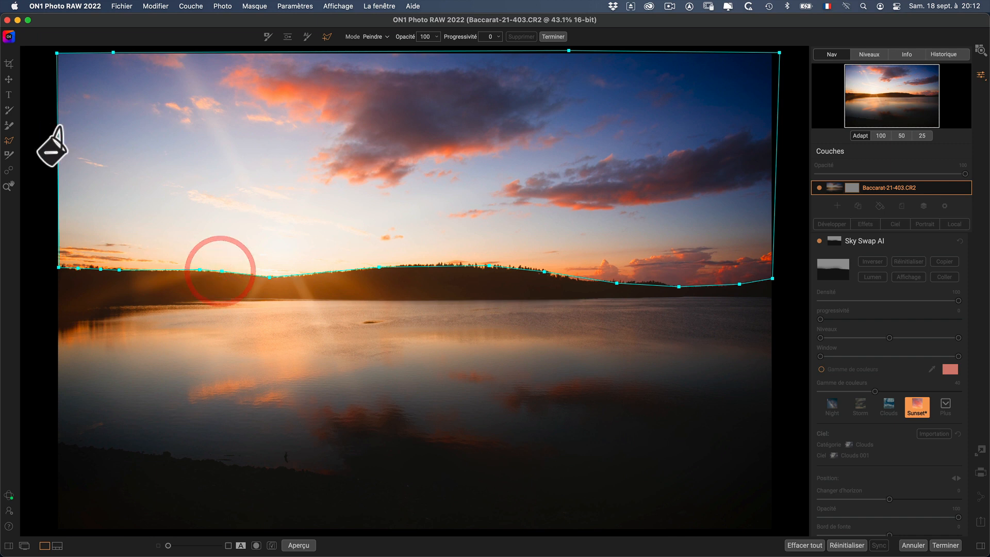
# Pull a new point on the outline's upper edge down into the sky, and fill the outline to mask out the enclosed area.
pyautogui.click(249, 52)
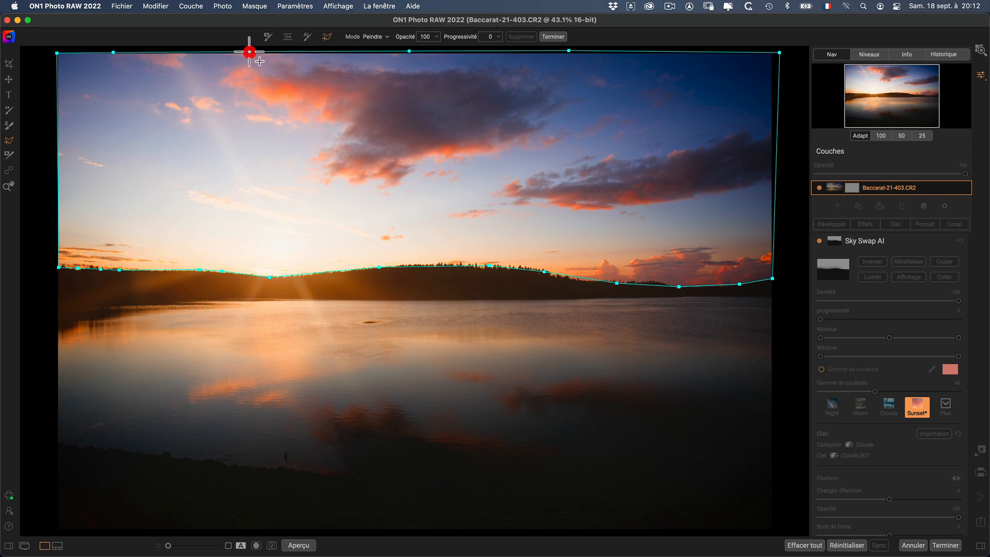
pyautogui.moveTo(248, 50); pyautogui.dragTo(250, 84)
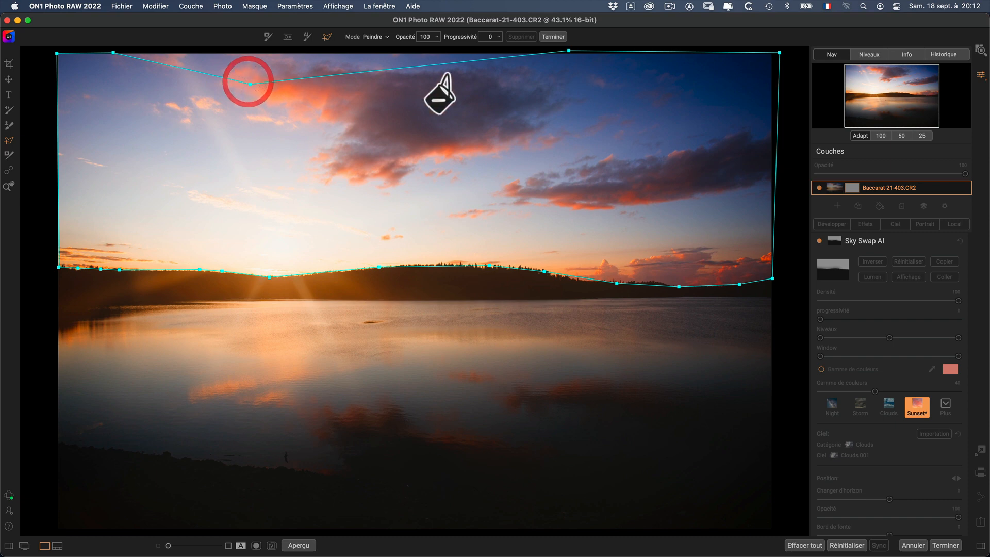
pyautogui.click(569, 51)
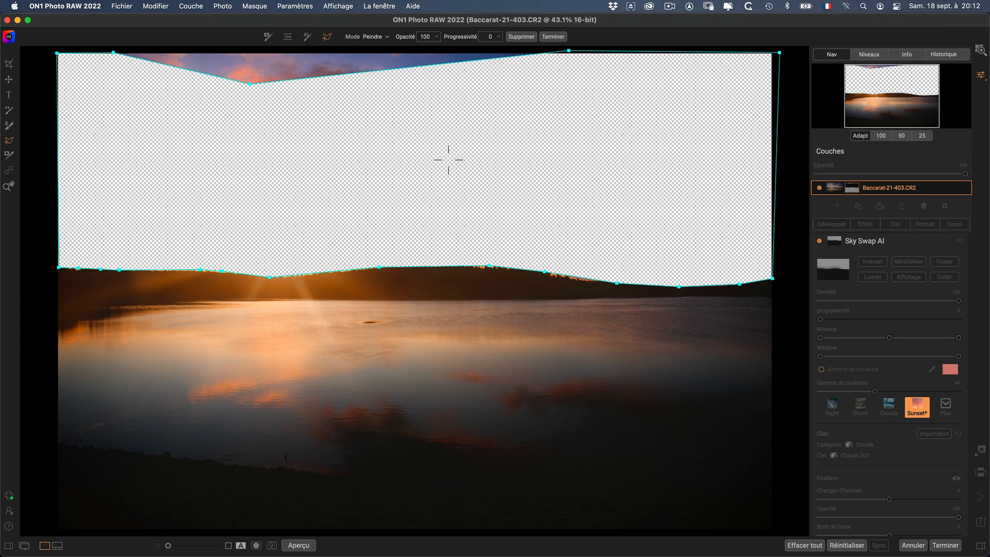
pyautogui.click(306, 118)
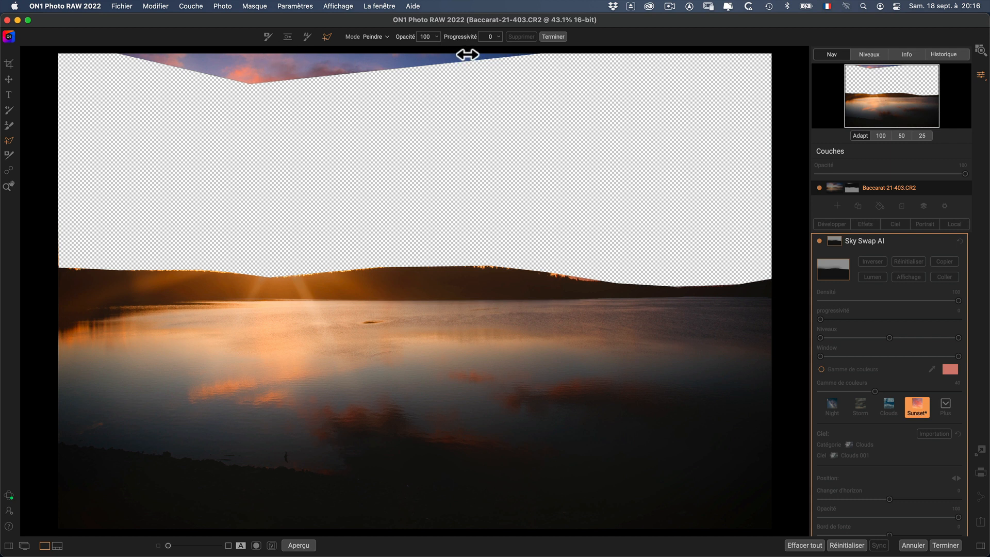
pyautogui.click(551, 35)
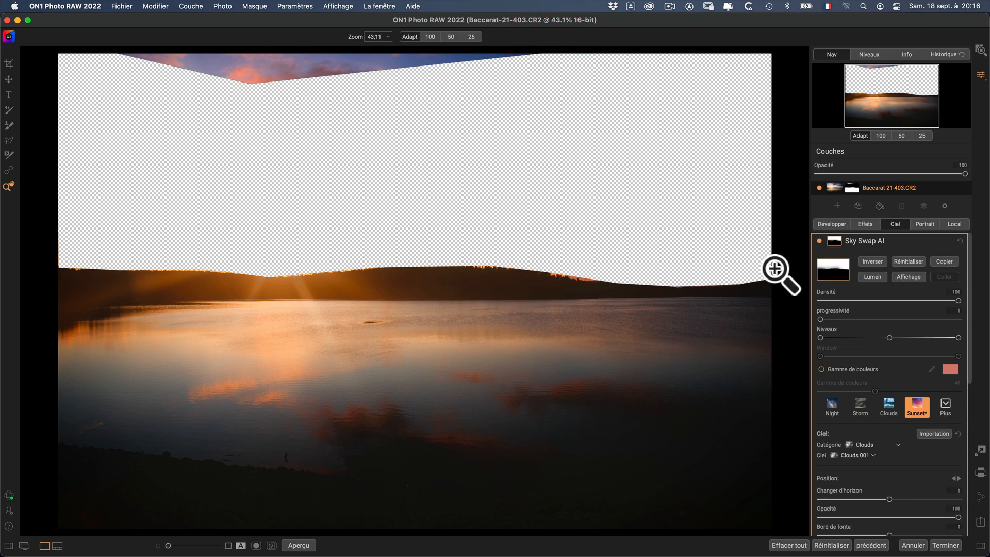
# Examine the Baccarat-21-403.CR2 layer's mask in black and white with Affichage, and collapse the mask settings.
pyautogui.click(852, 186)
pyautogui.click(853, 186)
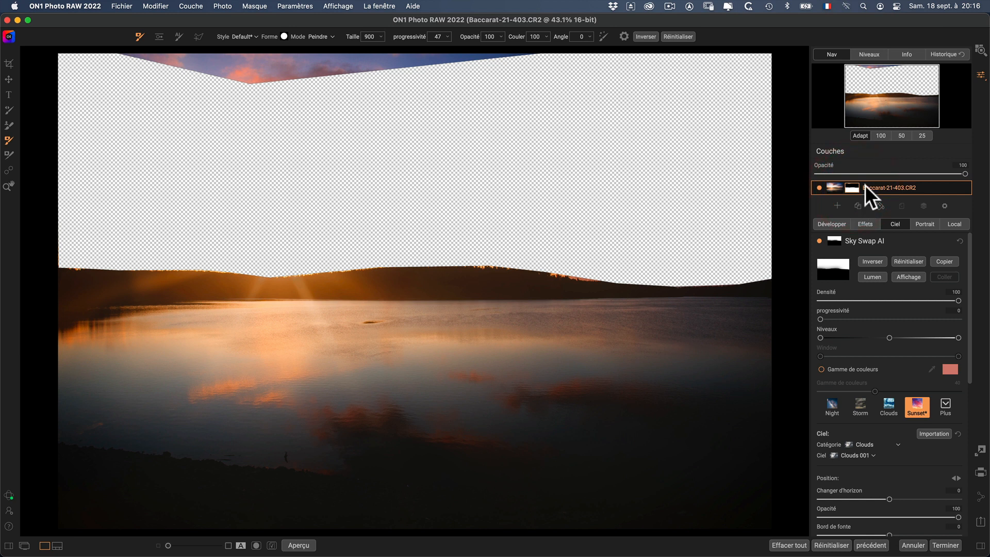
pyautogui.click(853, 187)
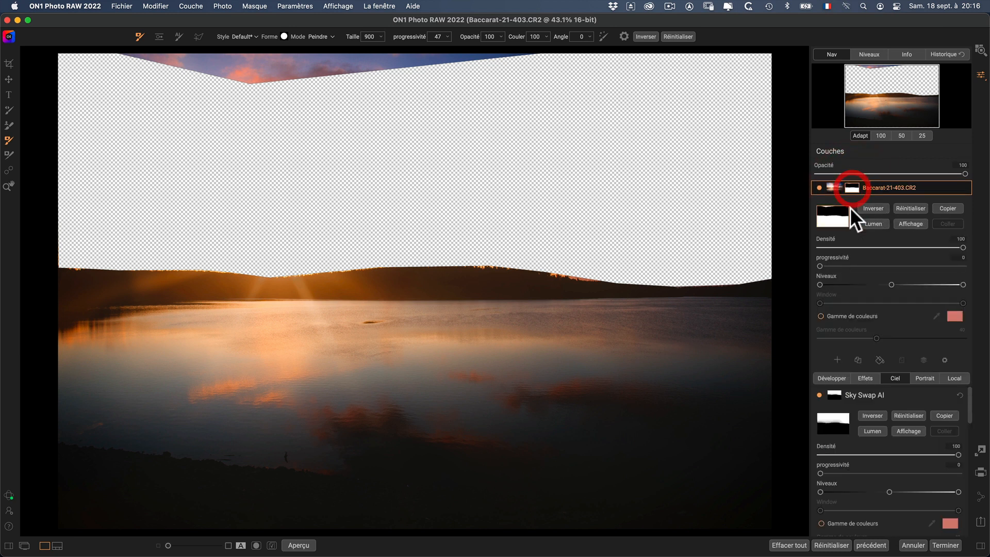
pyautogui.click(899, 223)
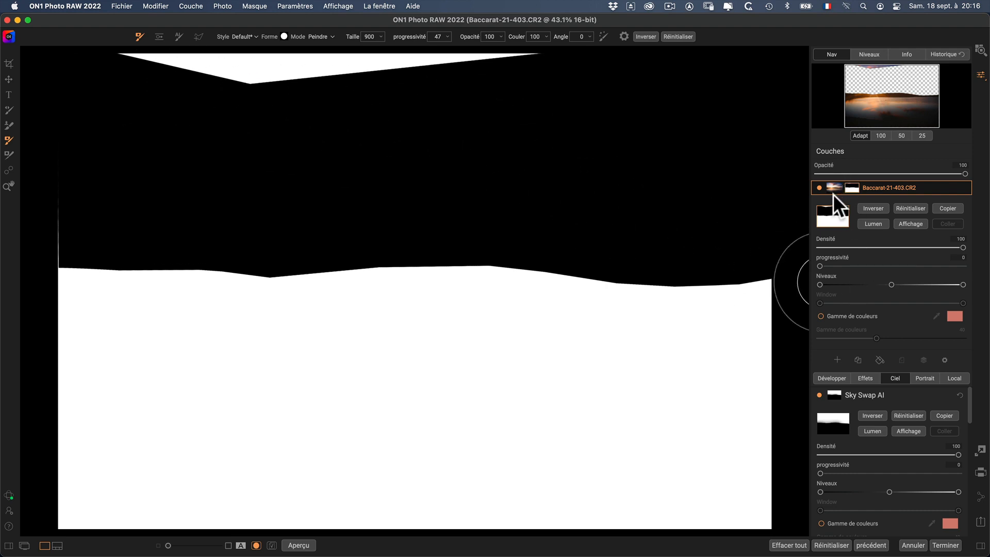
pyautogui.click(851, 187)
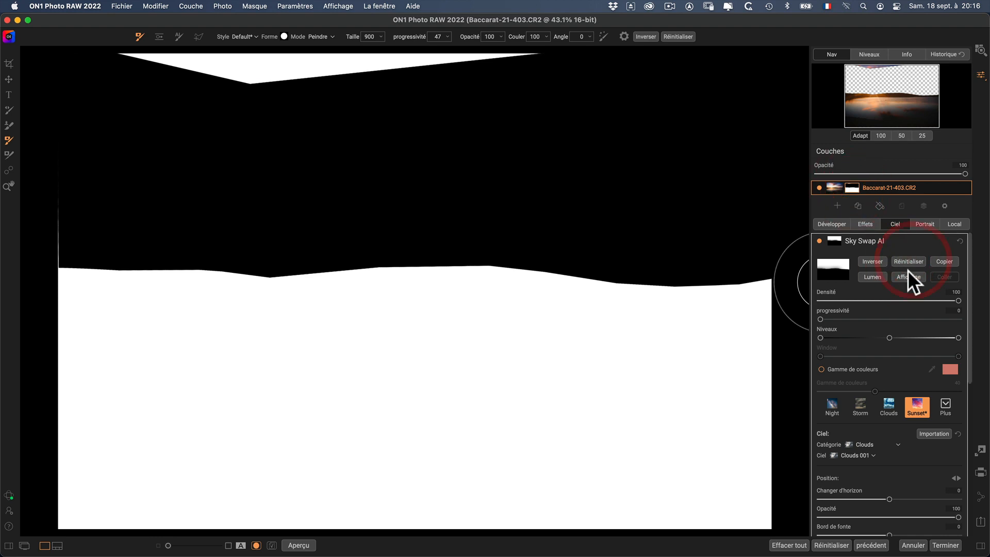
pyautogui.scroll(-3, 897, 265)
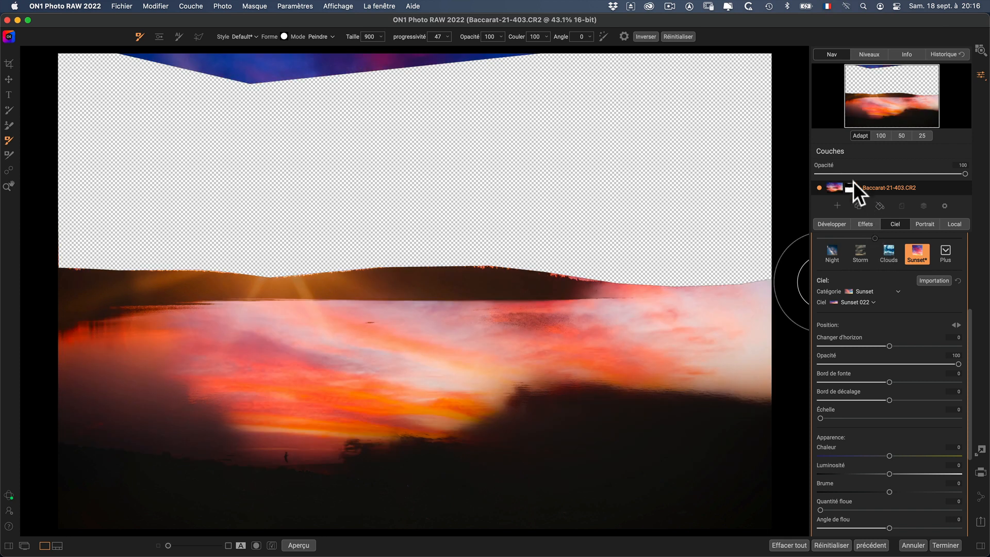
# Reset the Baccarat-21-403.CR2 layer's mask and collapse its settings.
pyautogui.click(850, 186)
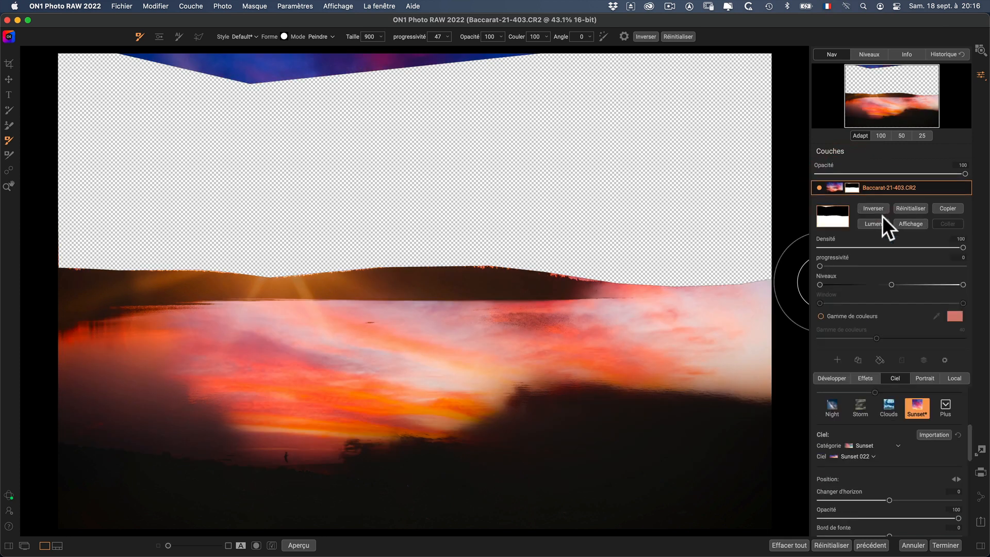
pyautogui.click(909, 208)
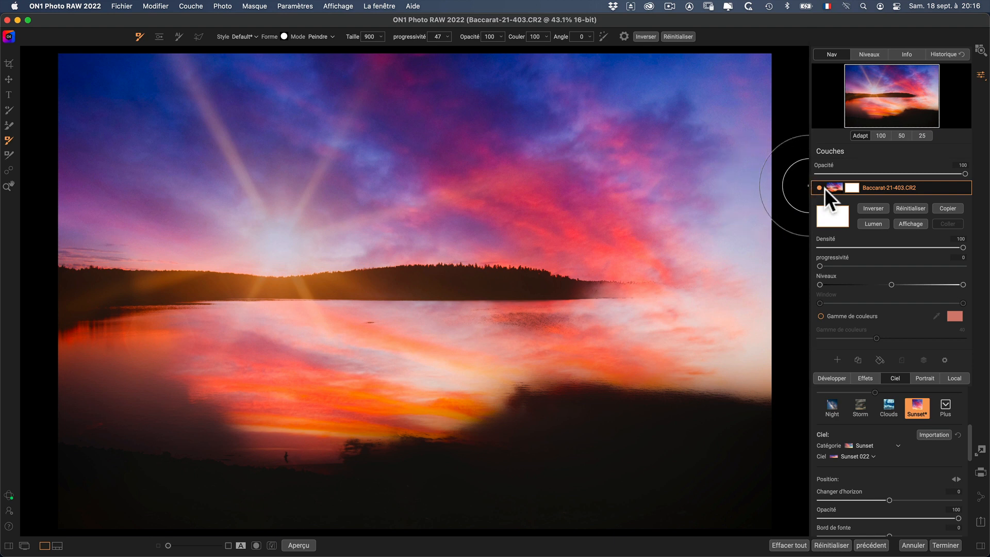
pyautogui.click(894, 186)
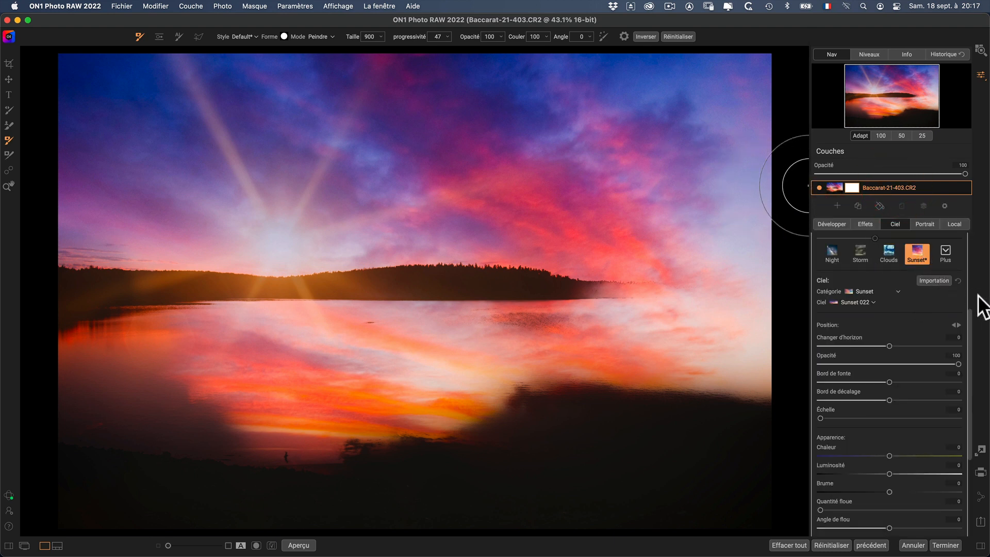
# Turn off the Sky Swap AI filter.
pyautogui.moveTo(969, 310); pyautogui.dragTo(834, 255)
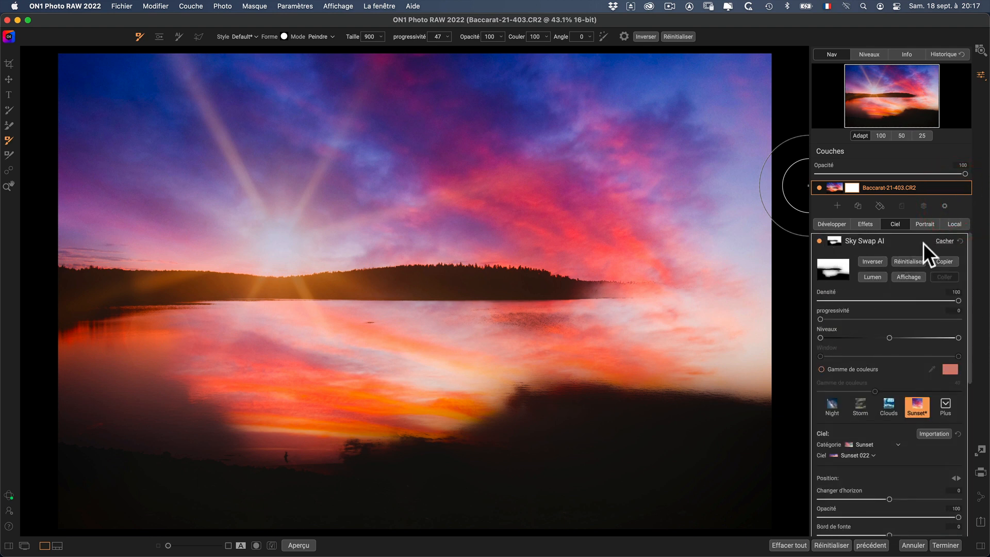
pyautogui.click(957, 238)
pyautogui.click(820, 241)
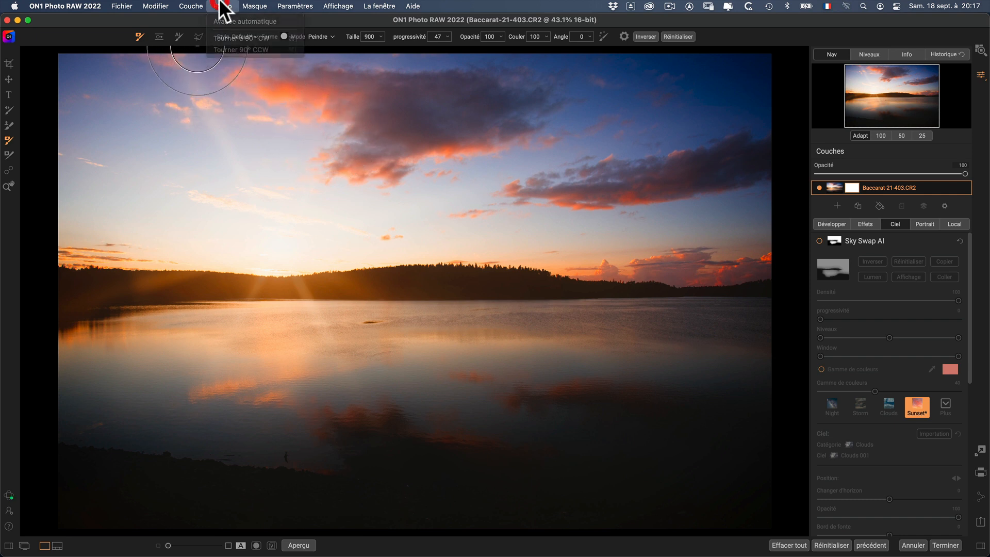
# Open the layer in the Nik Collection filter Analog Efex Pro 2, look over the plug-in window, and cancel without applying an effect.
pyautogui.click(192, 3)
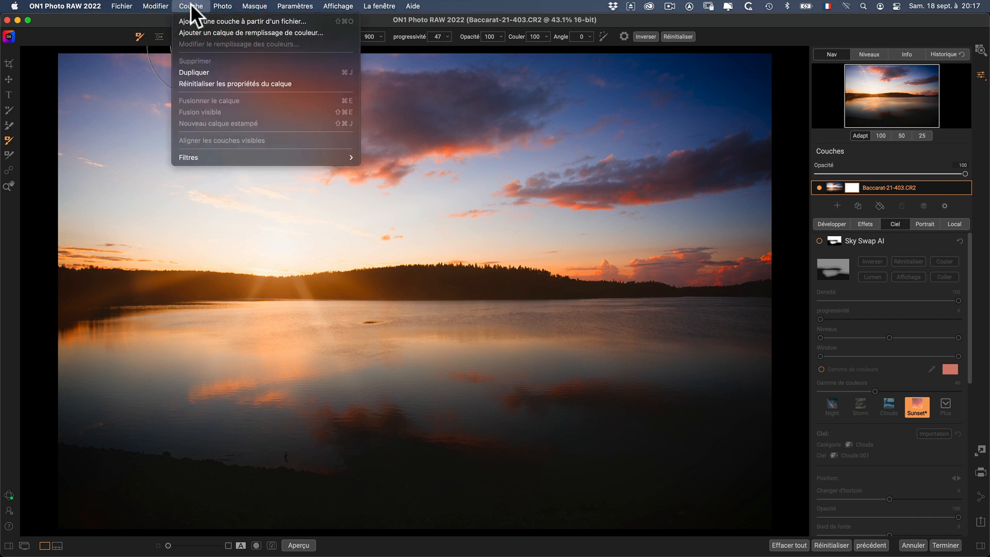
pyautogui.moveTo(190, 156)
pyautogui.moveTo(377, 158)
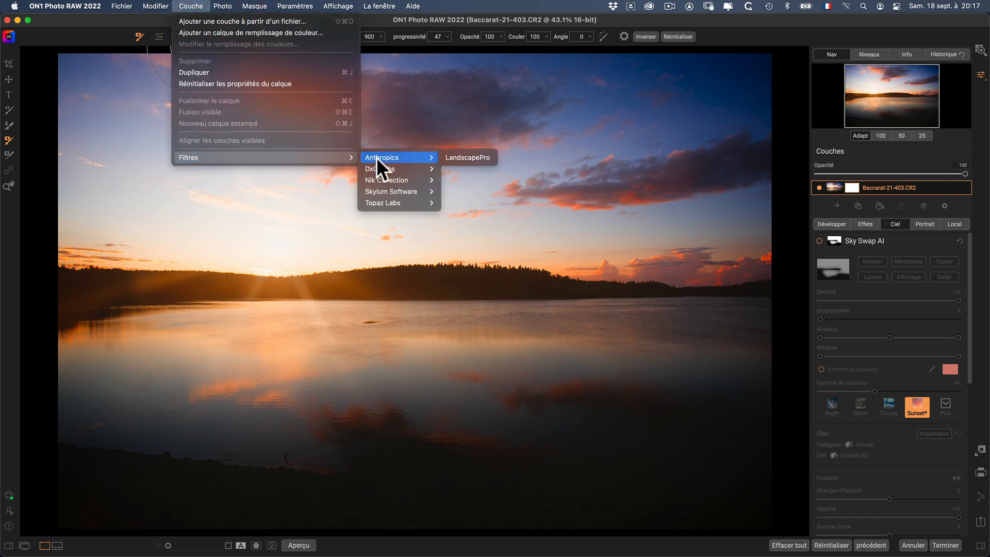
pyautogui.moveTo(382, 178)
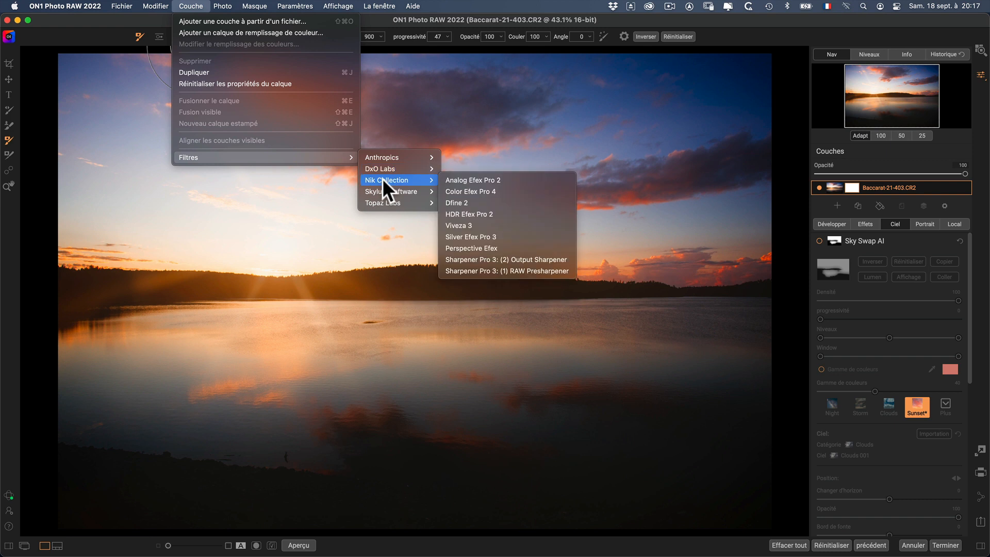
pyautogui.click(462, 180)
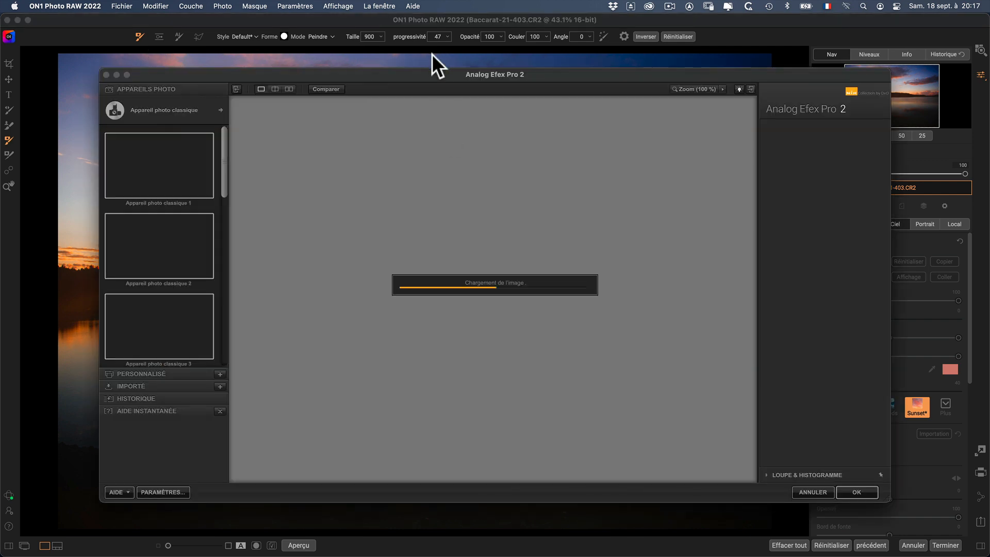
pyautogui.moveTo(426, 74); pyautogui.dragTo(380, 60)
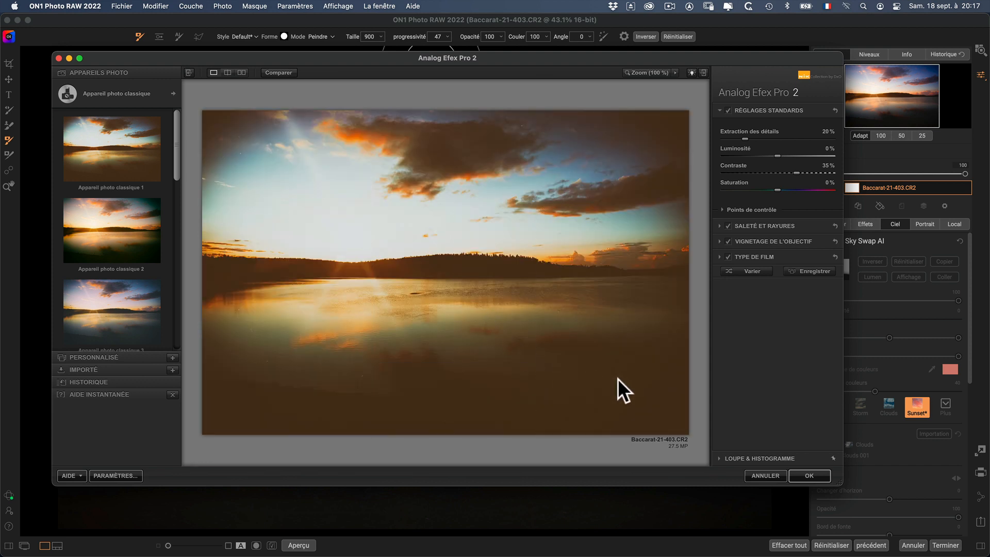
pyautogui.click(763, 475)
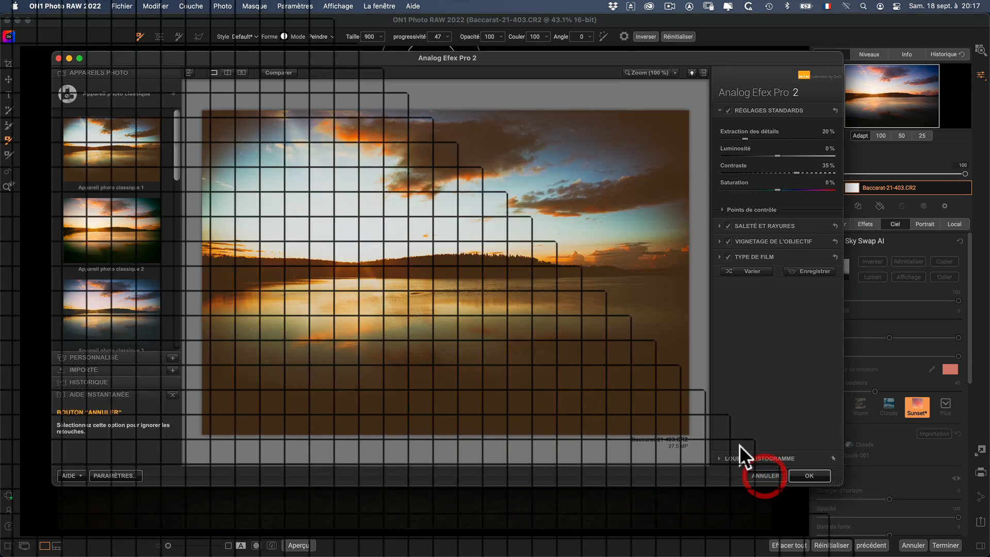